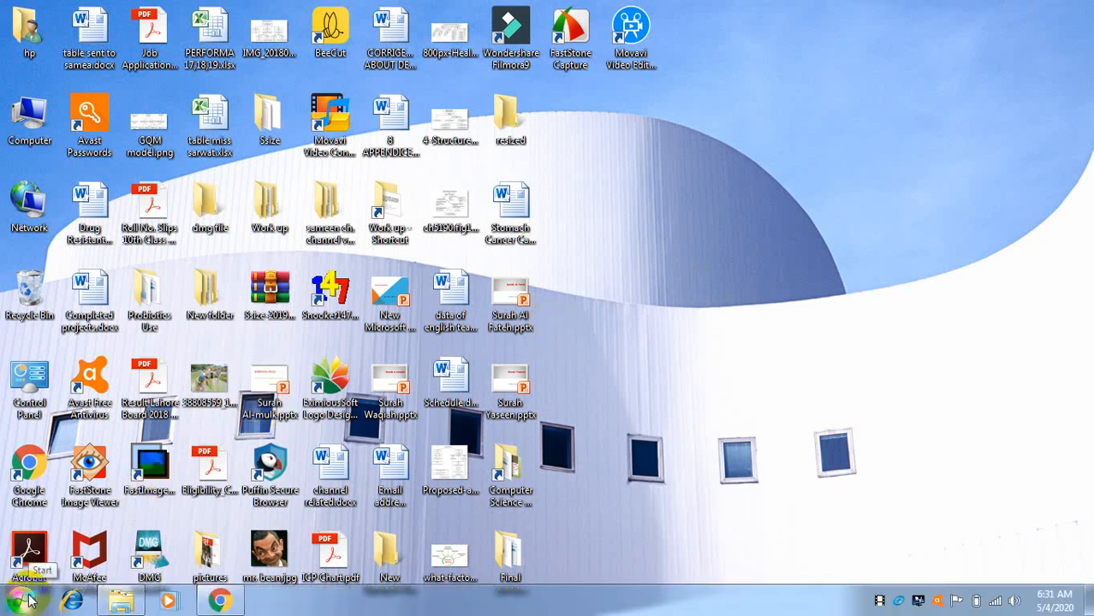
- Start Microsoft Excel 2010 from the installed Microsoft Office programs and dismiss the activation wizard
{"action": "left_click", "coordinate": [24, 602]}
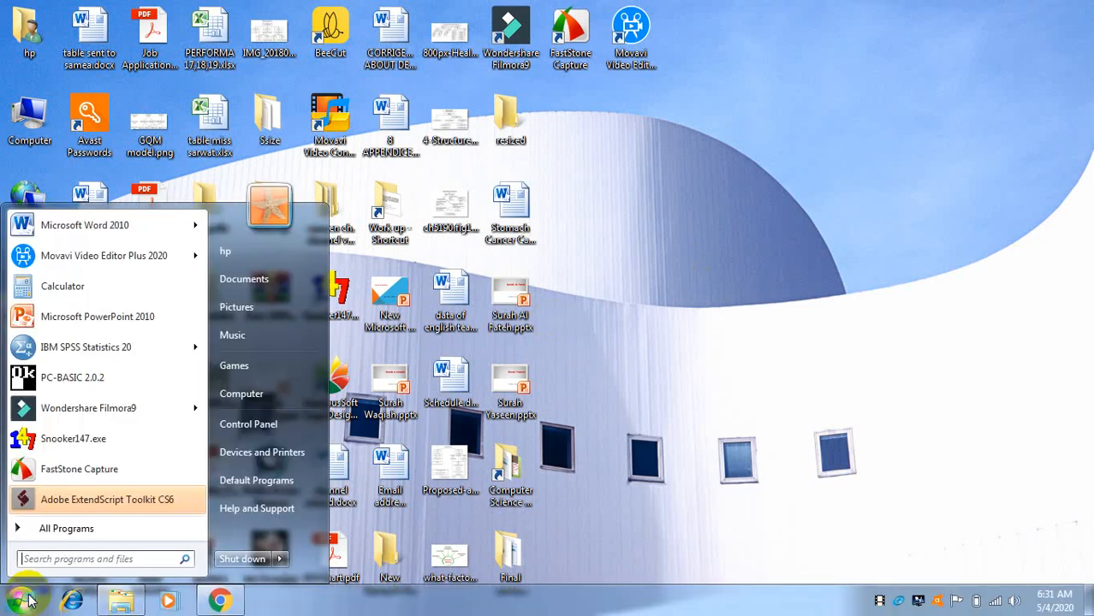
{"action": "left_click", "coordinate": [72, 530]}
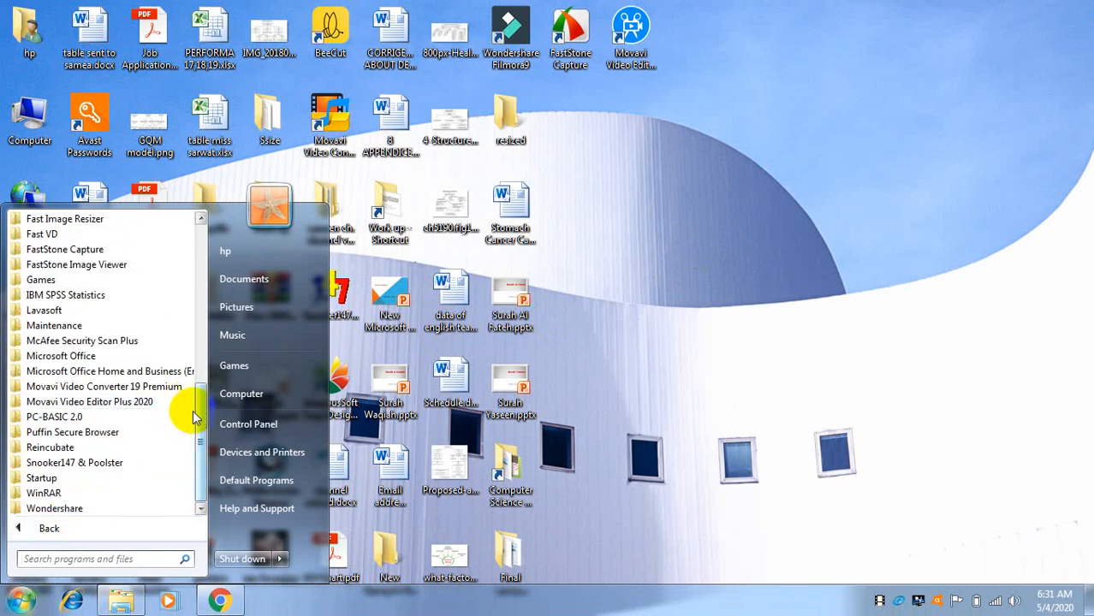
{"action": "left_click", "coordinate": [92, 363]}
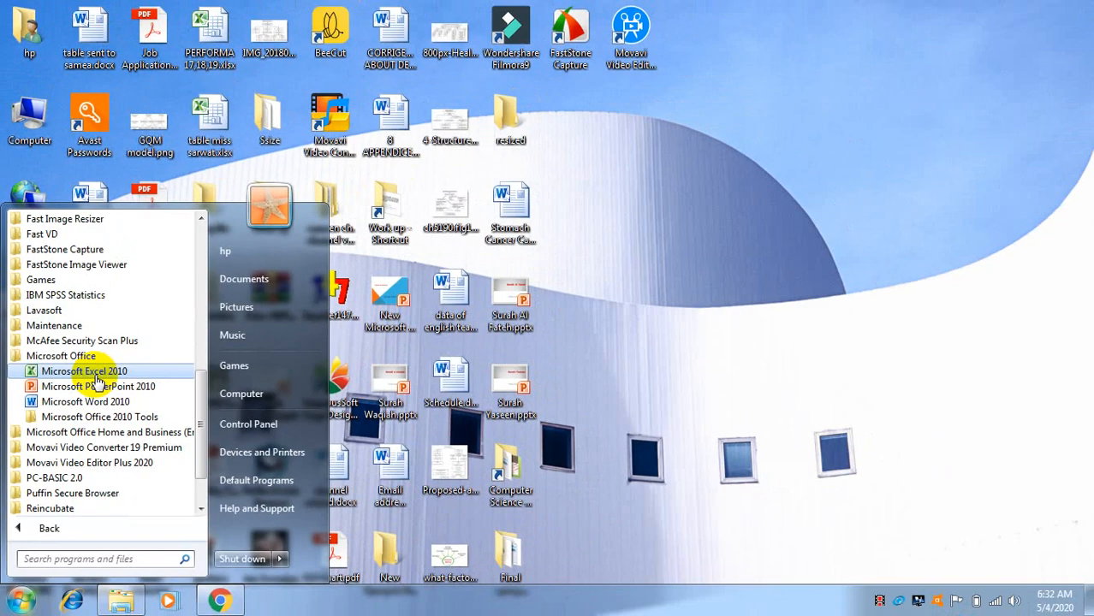
{"action": "left_click", "coordinate": [195, 312]}
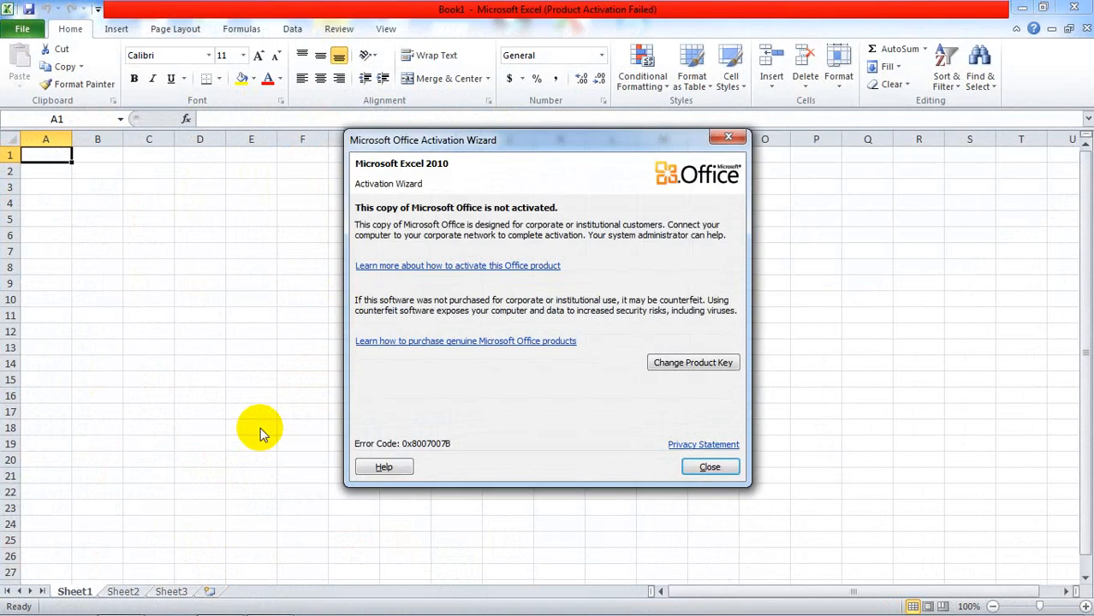
{"action": "left_click", "coordinate": [707, 467]}
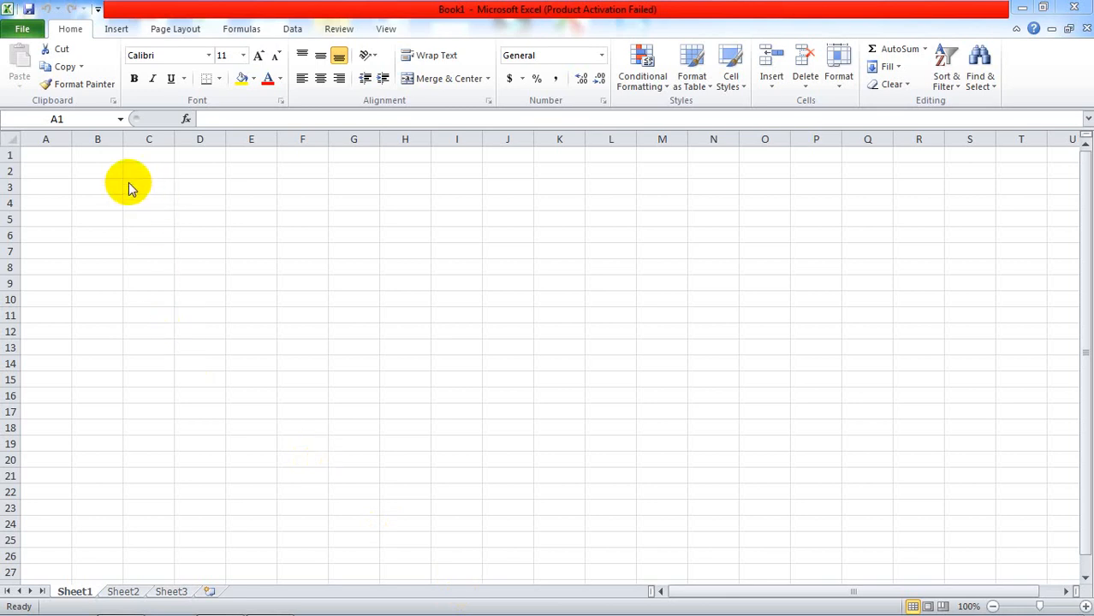
- Select the whole of row 2 and, separately, the whole of column C on Sheet1
{"action": "left_click", "coordinate": [7, 171]}
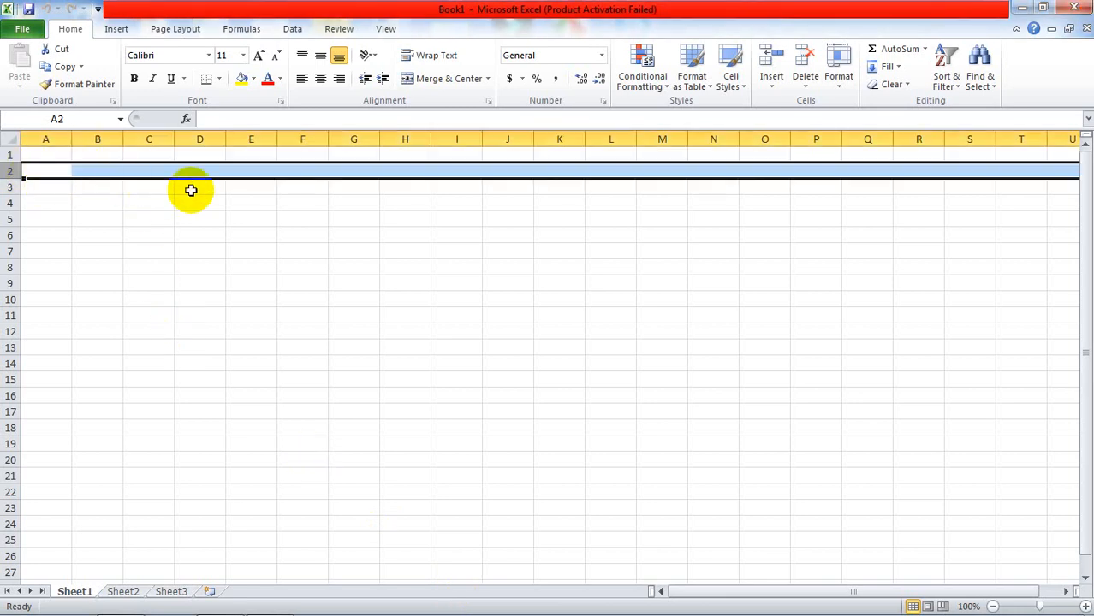
{"action": "left_click", "coordinate": [152, 139]}
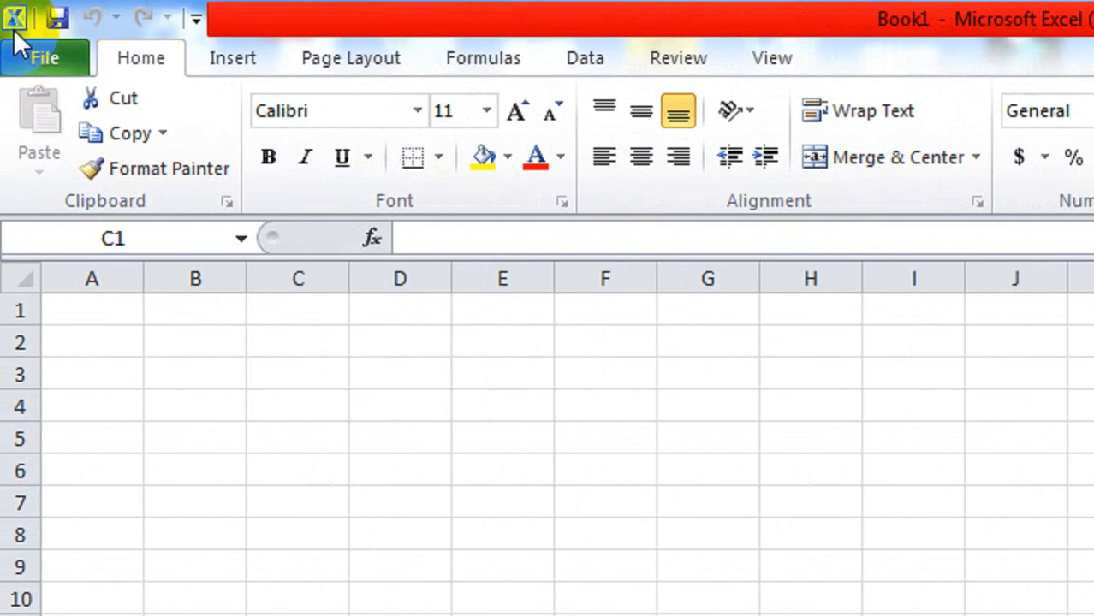
{"action": "key", "text": "ctrl+space"}
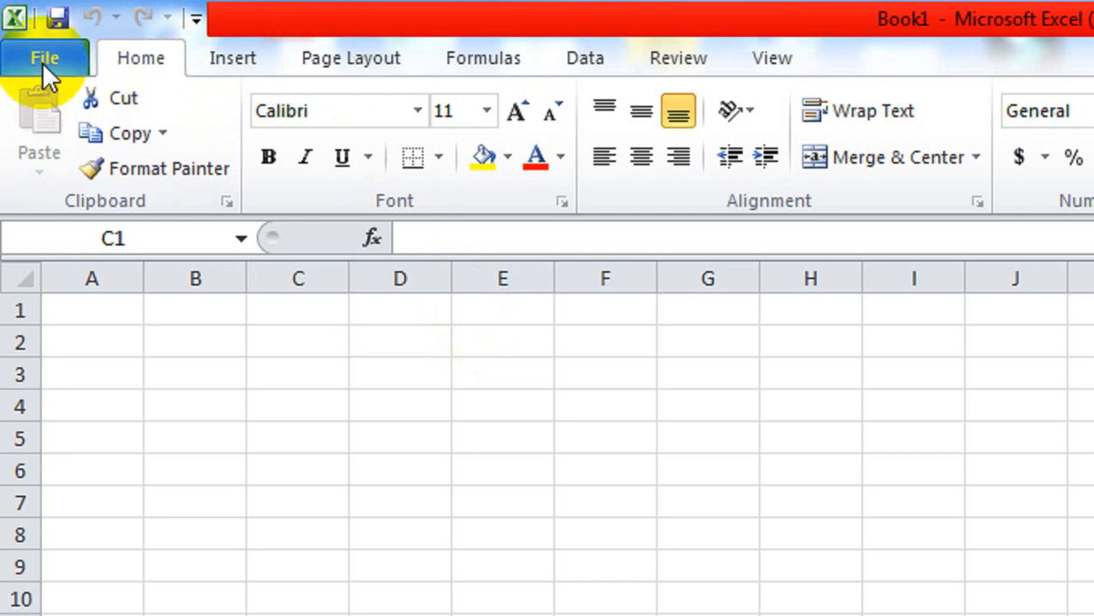
{"action": "key", "text": "ctrl+space"}
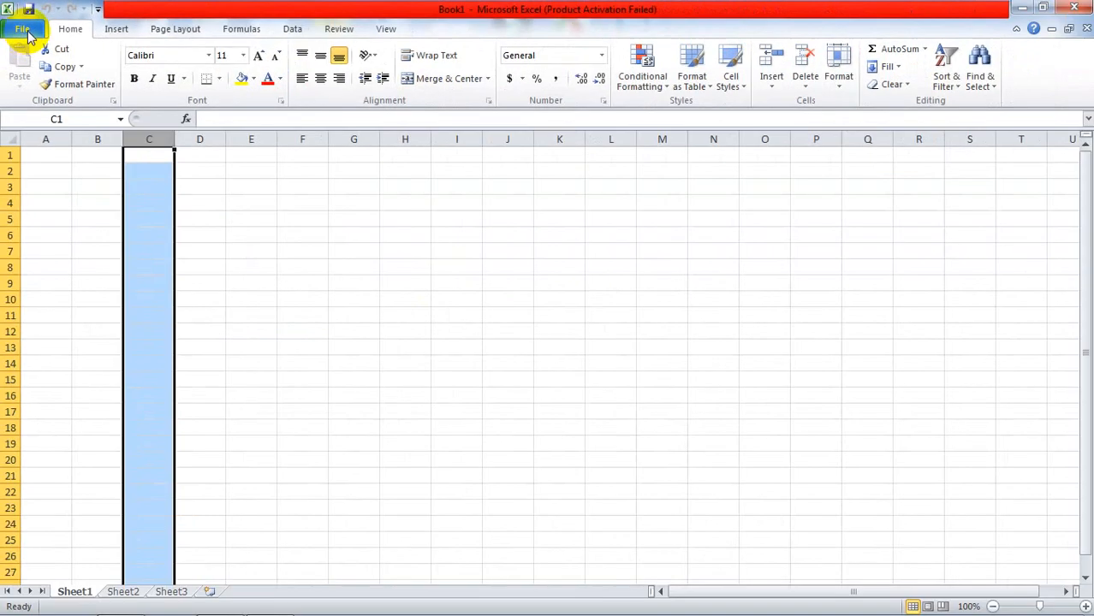
- Examine the file-level commands with the recent workbooks, and the commands for inserting tables, illustrations and charts
{"action": "left_click", "coordinate": [24, 30]}
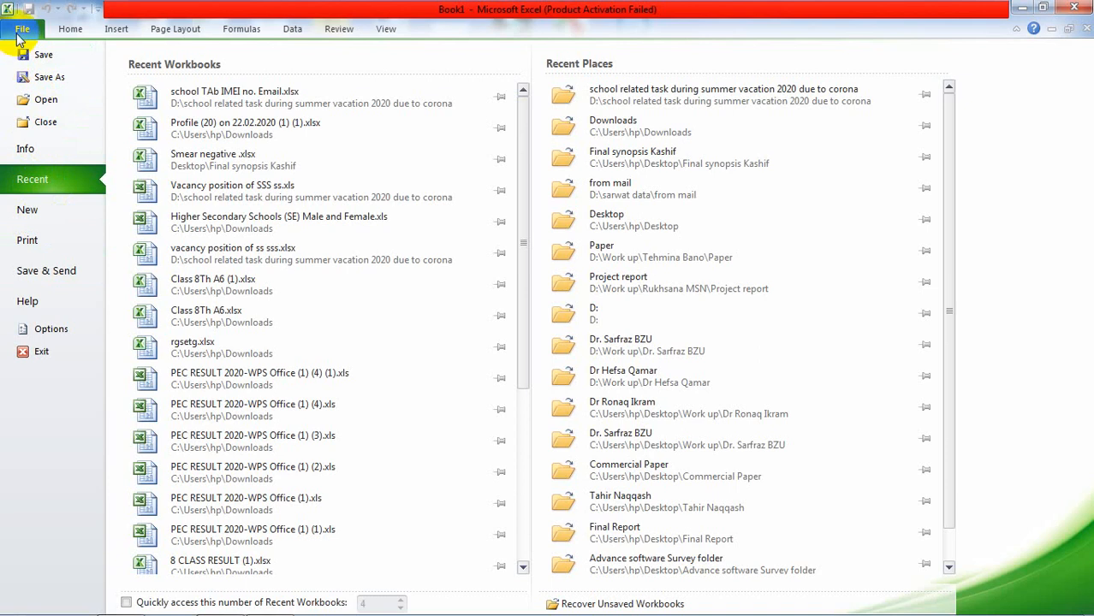
{"action": "left_click", "coordinate": [68, 31]}
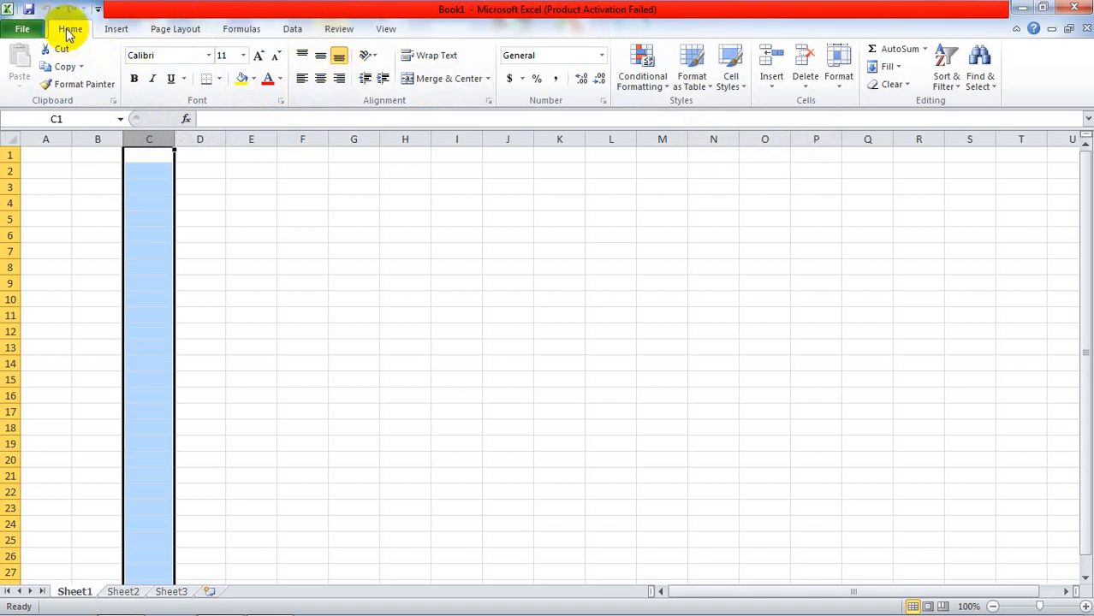
{"action": "left_click", "coordinate": [117, 30]}
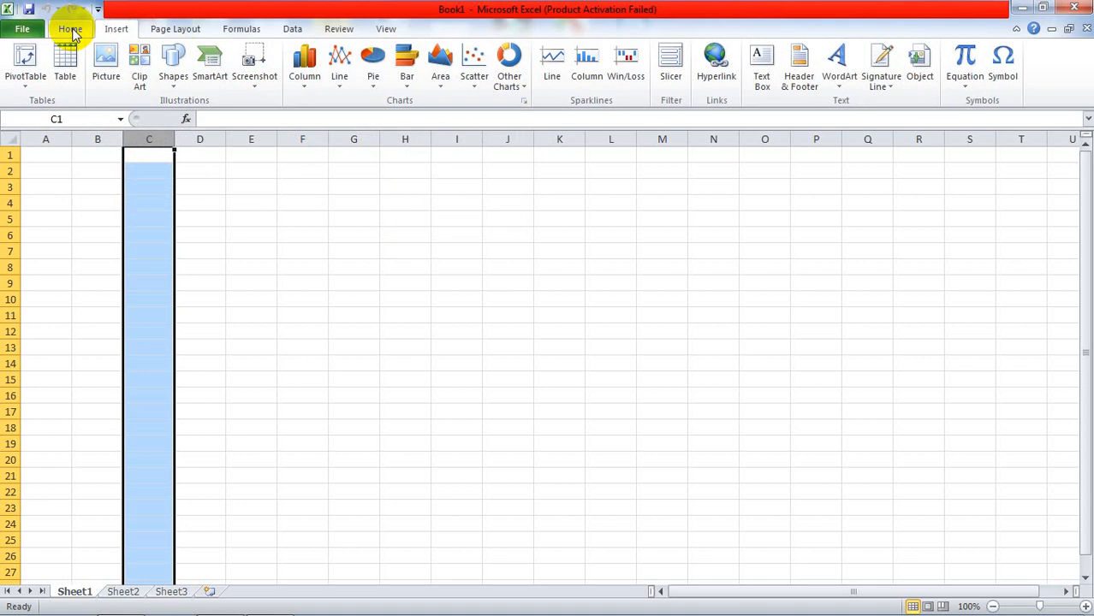
{"action": "left_click", "coordinate": [34, 30]}
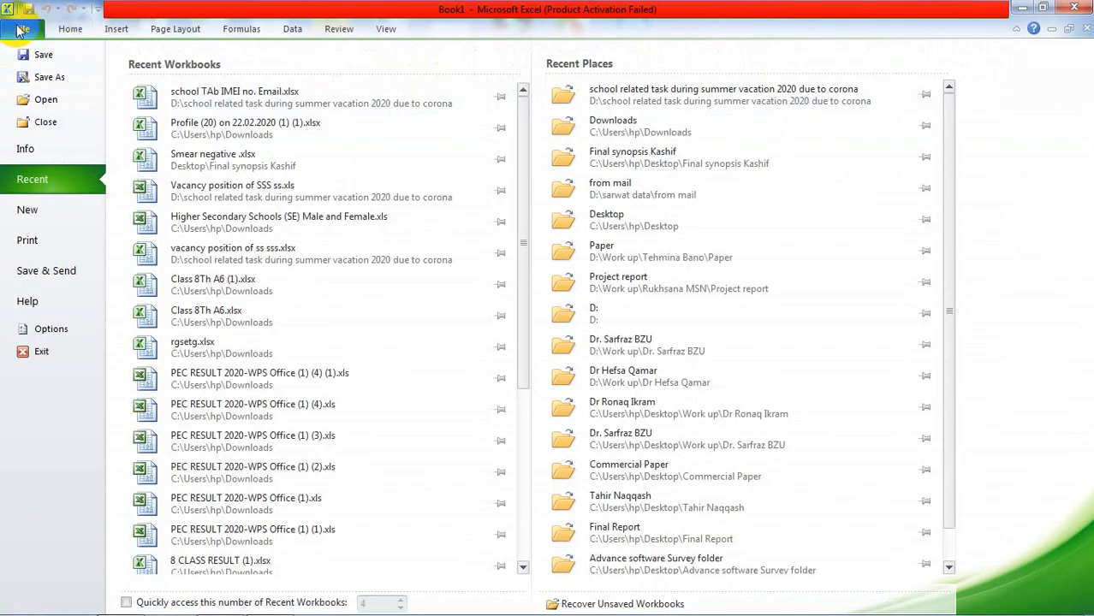
{"action": "left_click", "coordinate": [34, 32]}
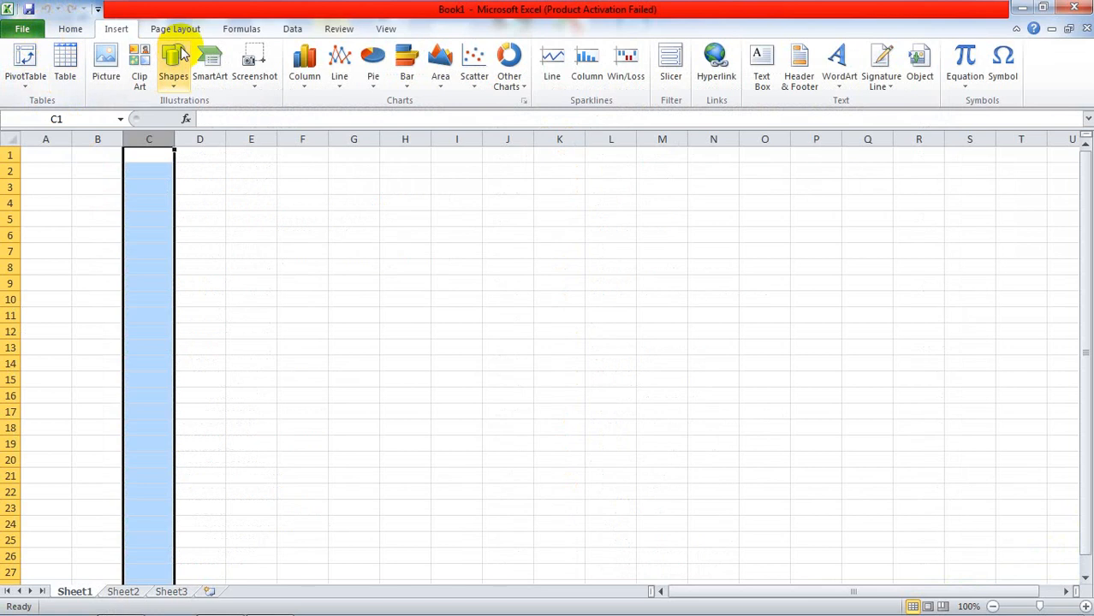
- Select cell A1, and alternate between selecting the whole of row 2 and the whole of column A
{"action": "mouse_move", "coordinate": [50, 155]}
{"action": "left_mouse_down"}
{"action": "mouse_move", "coordinate": [49, 166]}
{"action": "mouse_move", "coordinate": [48, 156]}
{"action": "left_mouse_up"}
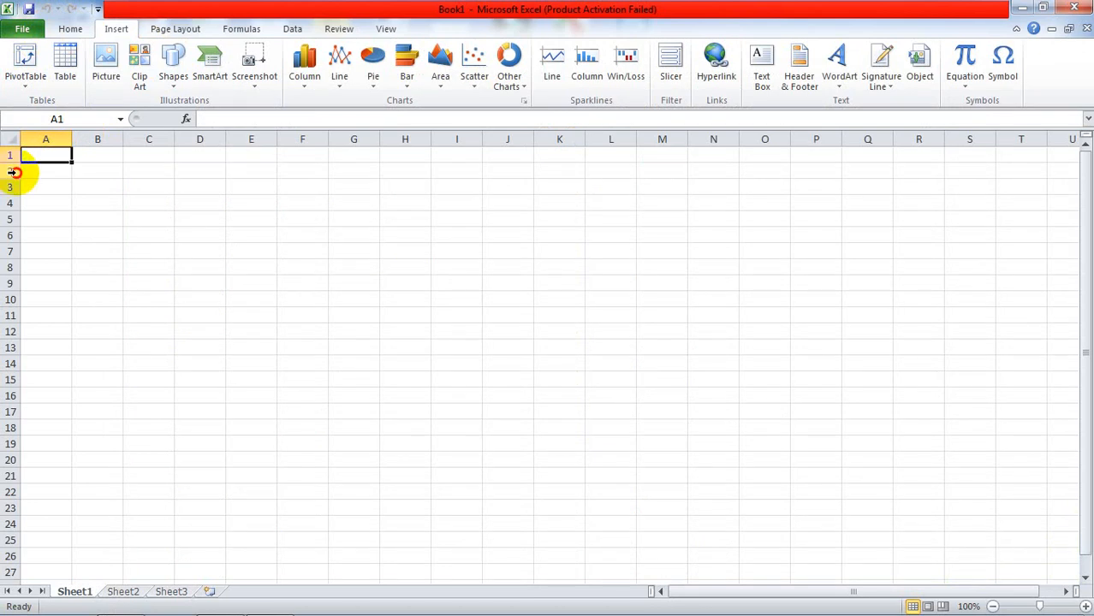
{"action": "left_click", "coordinate": [11, 171]}
{"action": "left_click", "coordinate": [49, 140]}
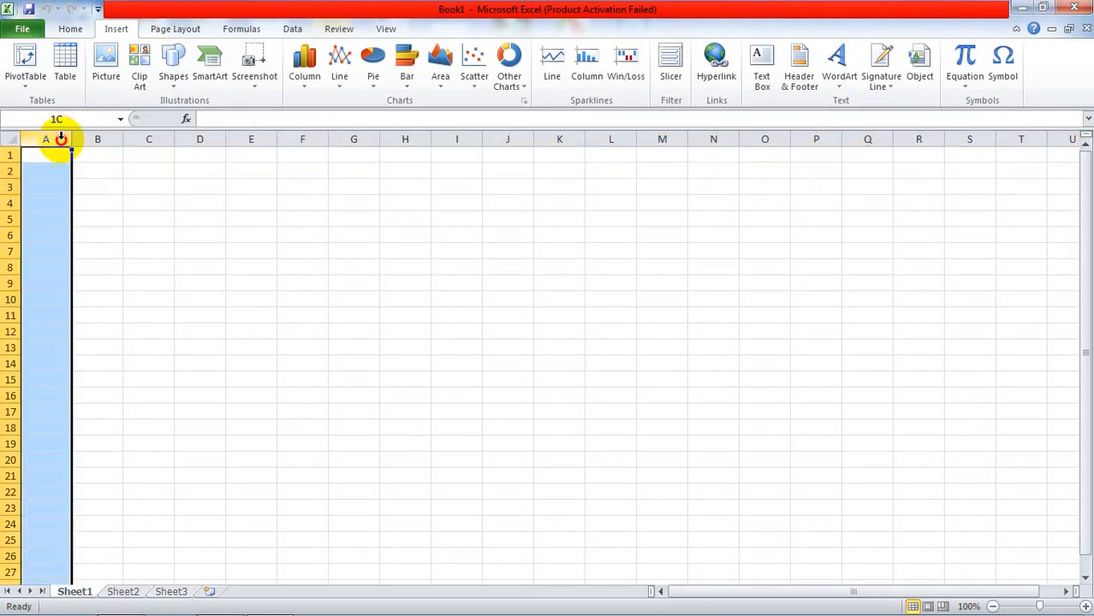
{"action": "left_click", "coordinate": [11, 171]}
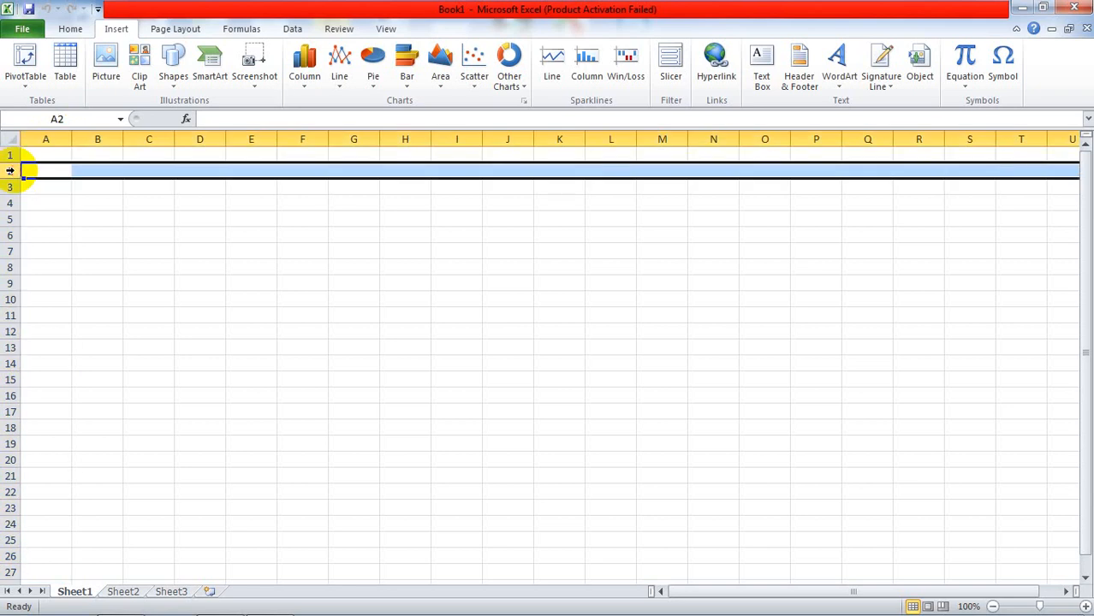
{"action": "left_click", "coordinate": [46, 139]}
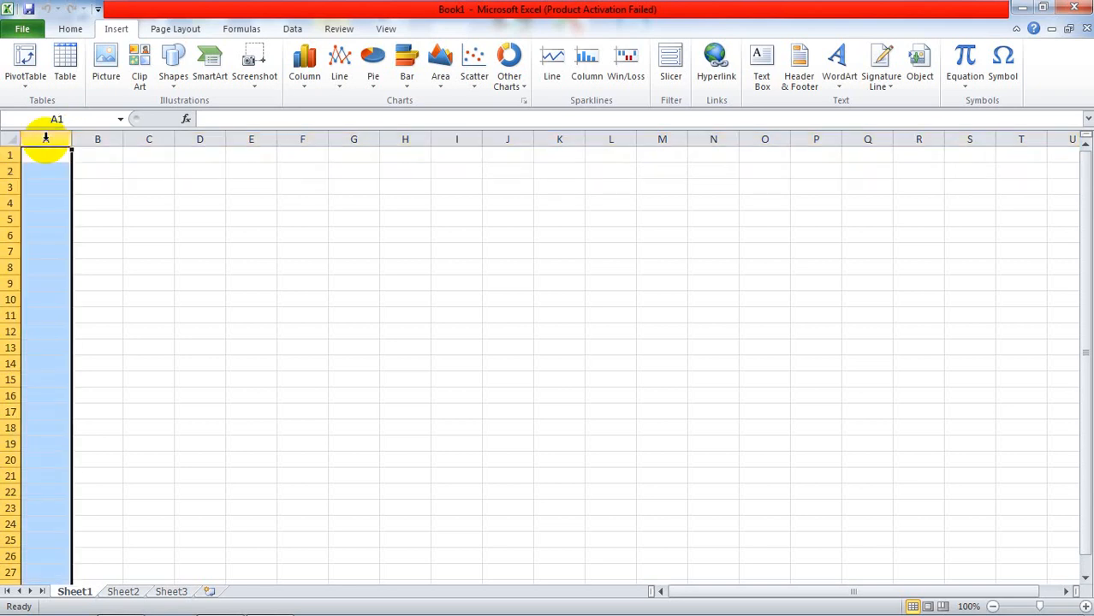
- Select single cells one at a time where rows and columns meet, including B3, B5, C7, C10 and C5
{"action": "left_click", "coordinate": [111, 186]}
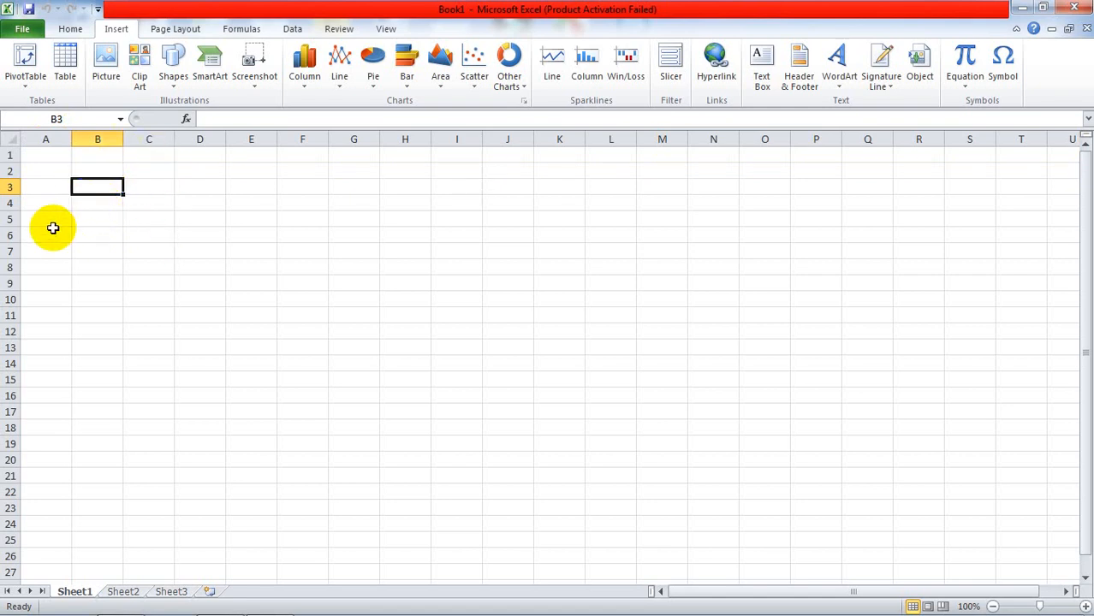
{"action": "left_click", "coordinate": [99, 218]}
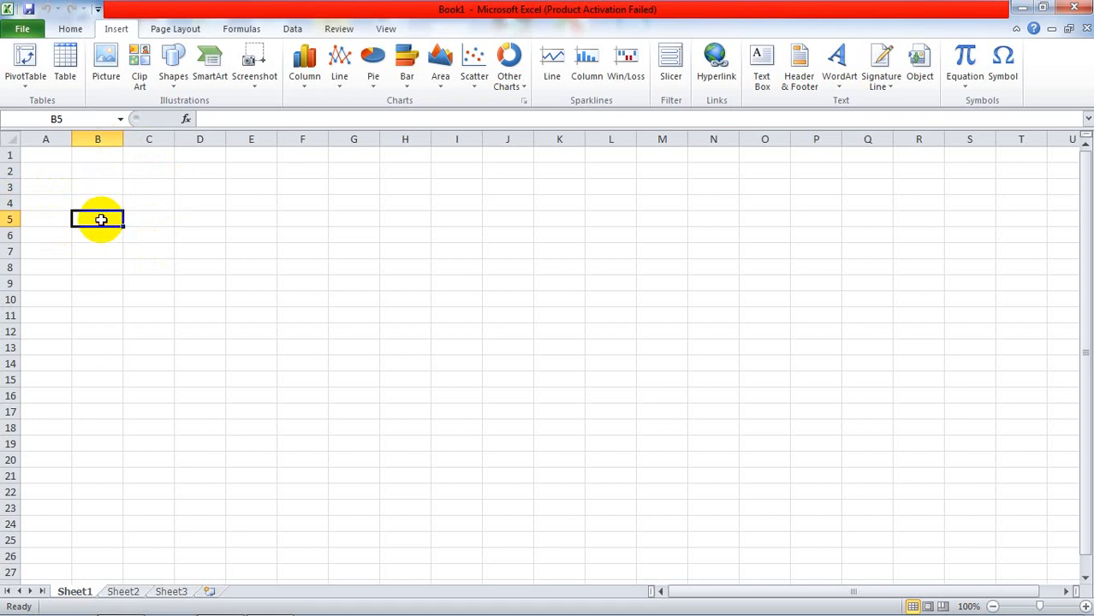
{"action": "left_click", "coordinate": [219, 216]}
{"action": "left_click", "coordinate": [140, 252]}
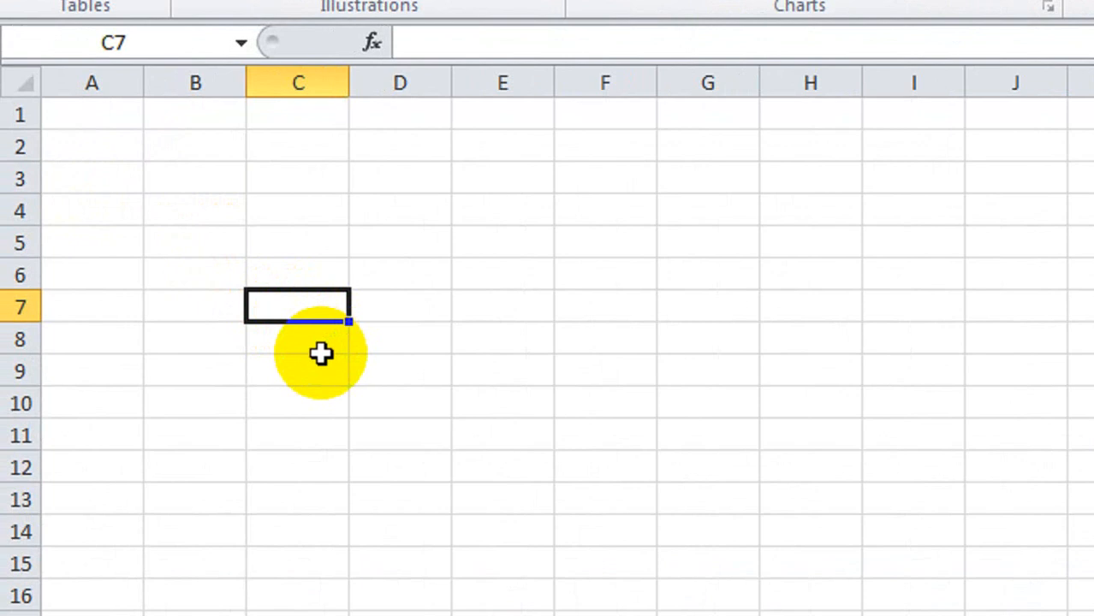
{"action": "left_click", "coordinate": [320, 353]}
{"action": "left_click", "coordinate": [307, 409]}
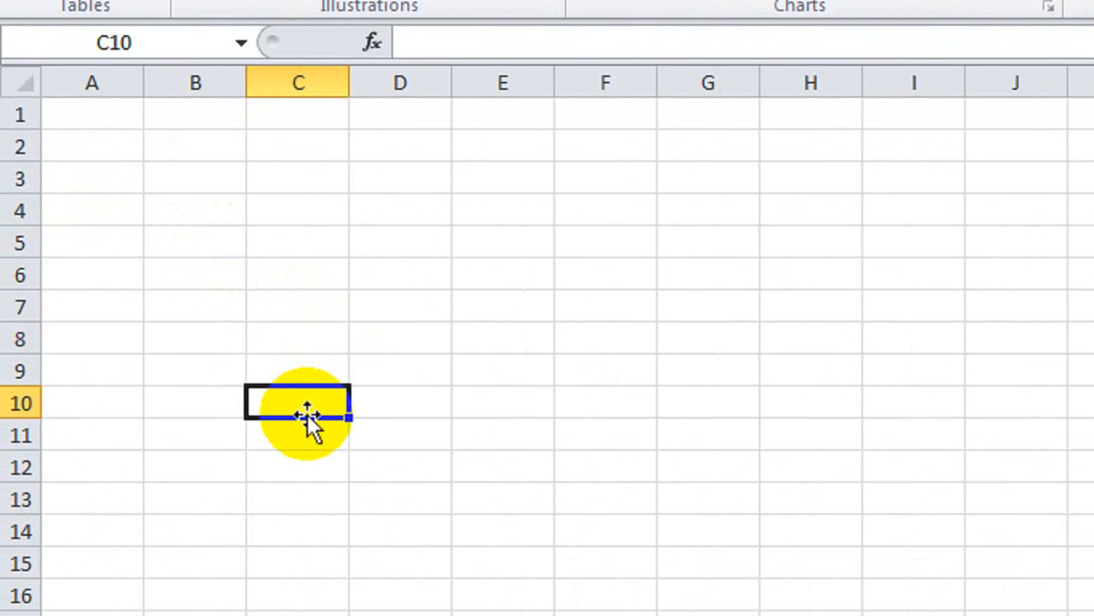
{"action": "left_click", "coordinate": [318, 247]}
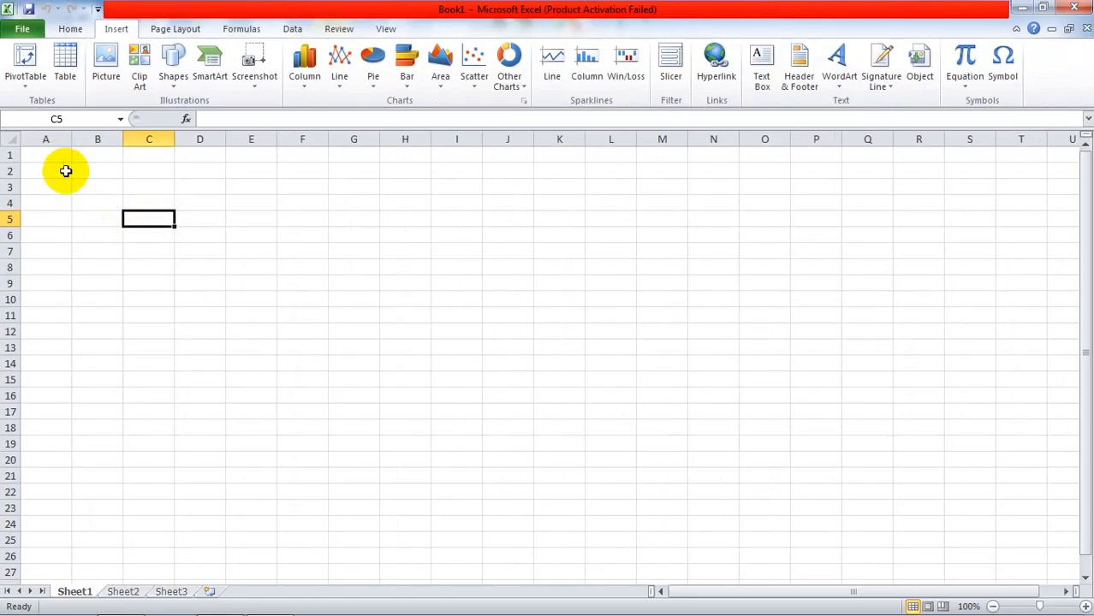
{"action": "left_click", "coordinate": [94, 185]}
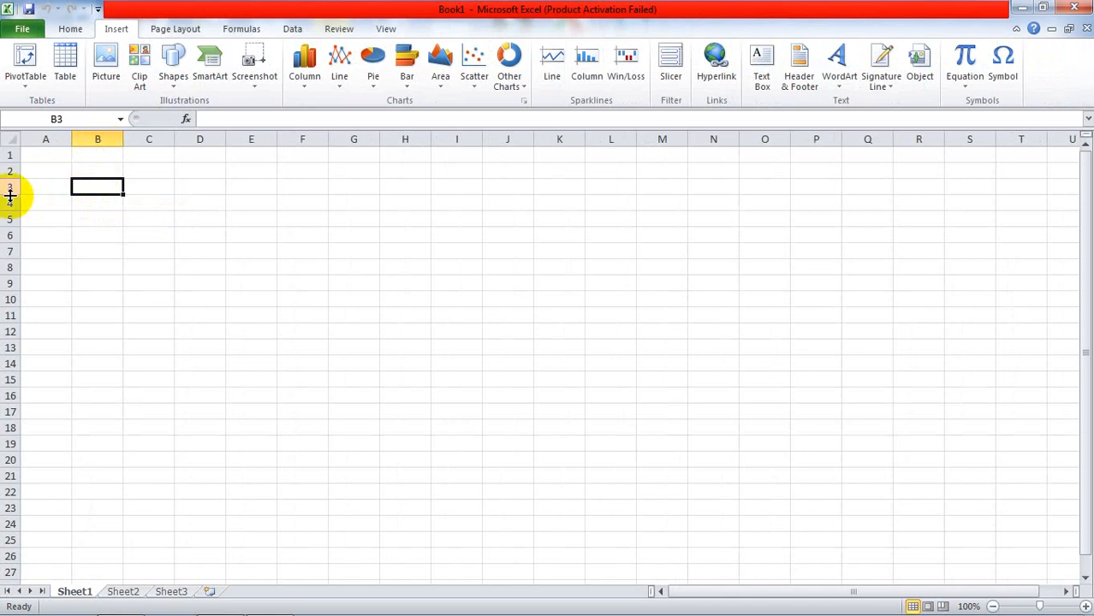
- Select columns A to E one after another, and the whole of row 1
{"action": "left_click", "coordinate": [43, 137]}
{"action": "left_click", "coordinate": [92, 136]}
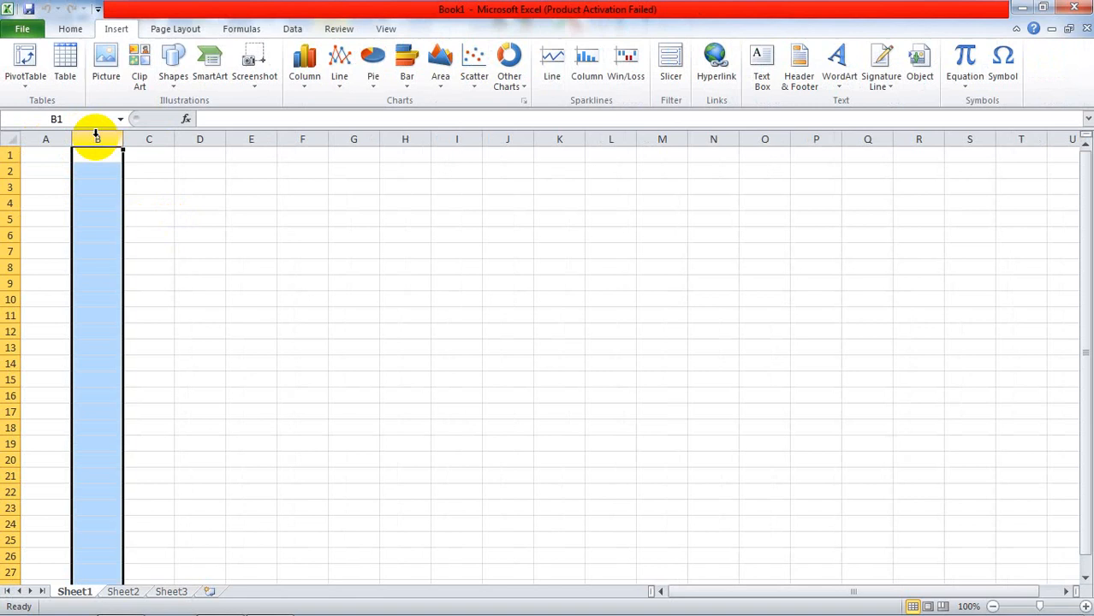
{"action": "left_click", "coordinate": [147, 135]}
{"action": "left_click", "coordinate": [203, 137]}
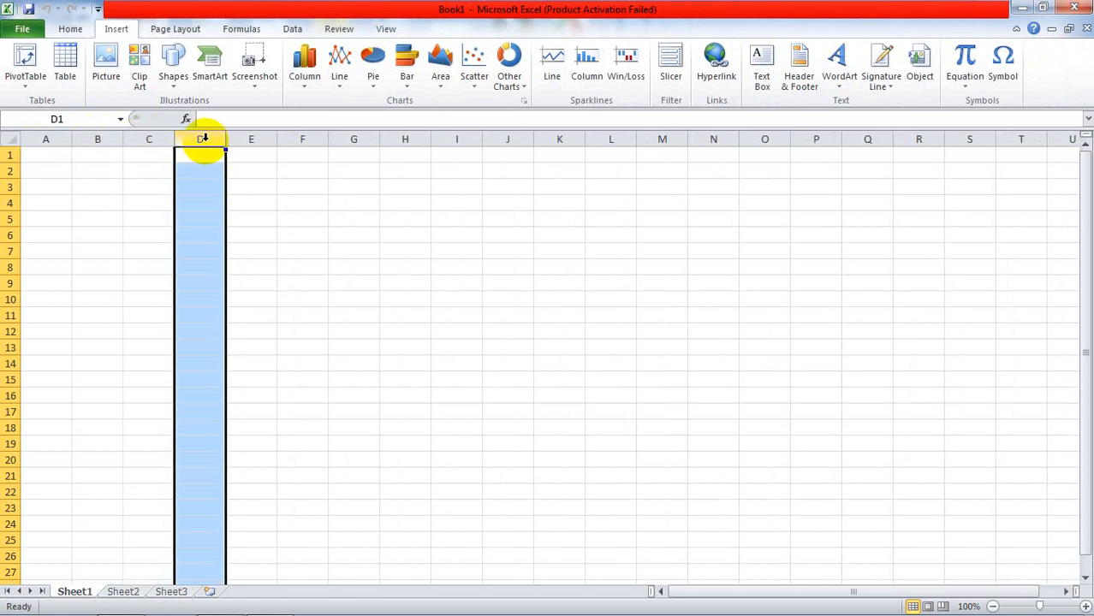
{"action": "left_click", "coordinate": [255, 137]}
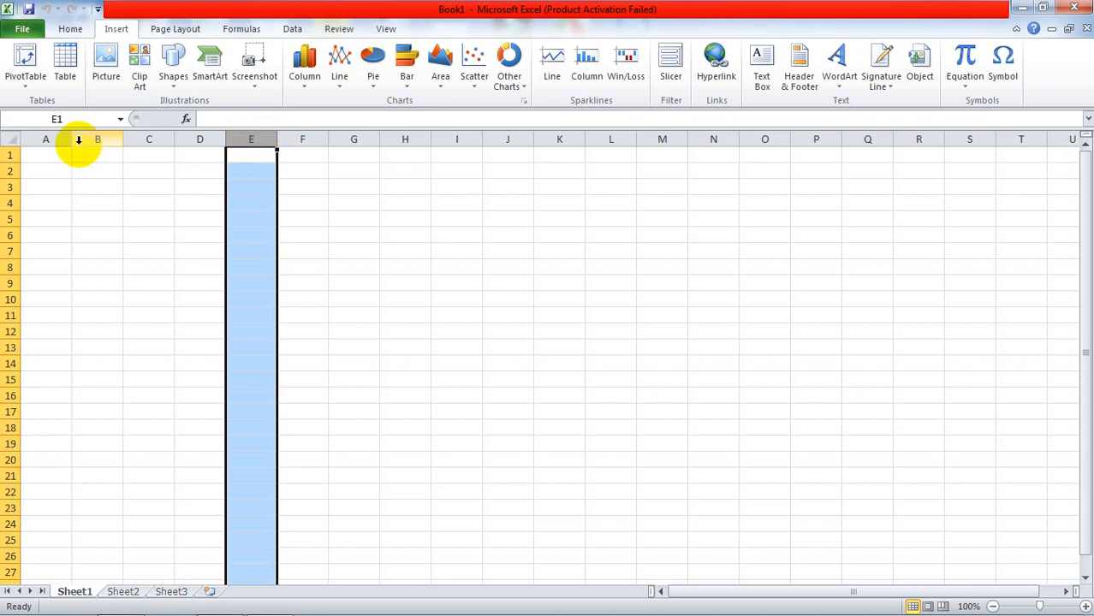
{"action": "left_click", "coordinate": [8, 154]}
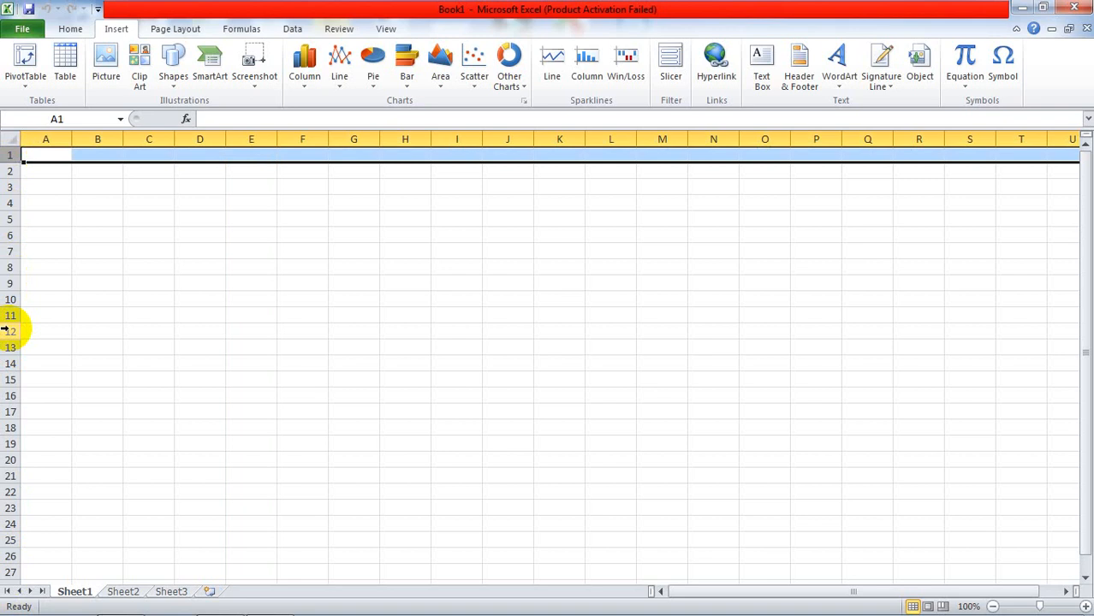
{"action": "left_click", "coordinate": [83, 186]}
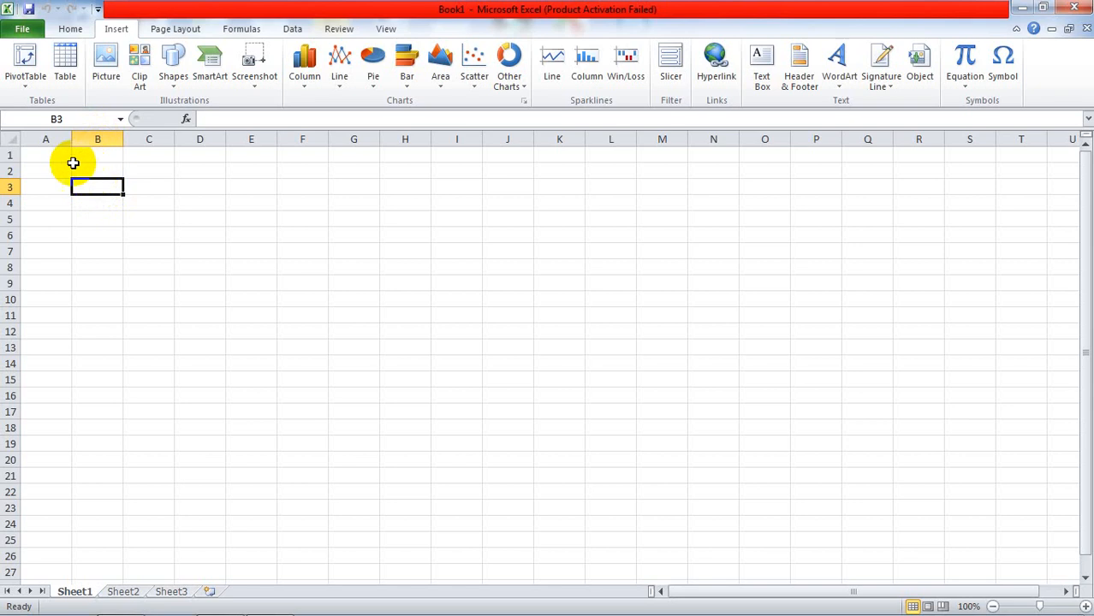
{"action": "left_click", "coordinate": [6, 156]}
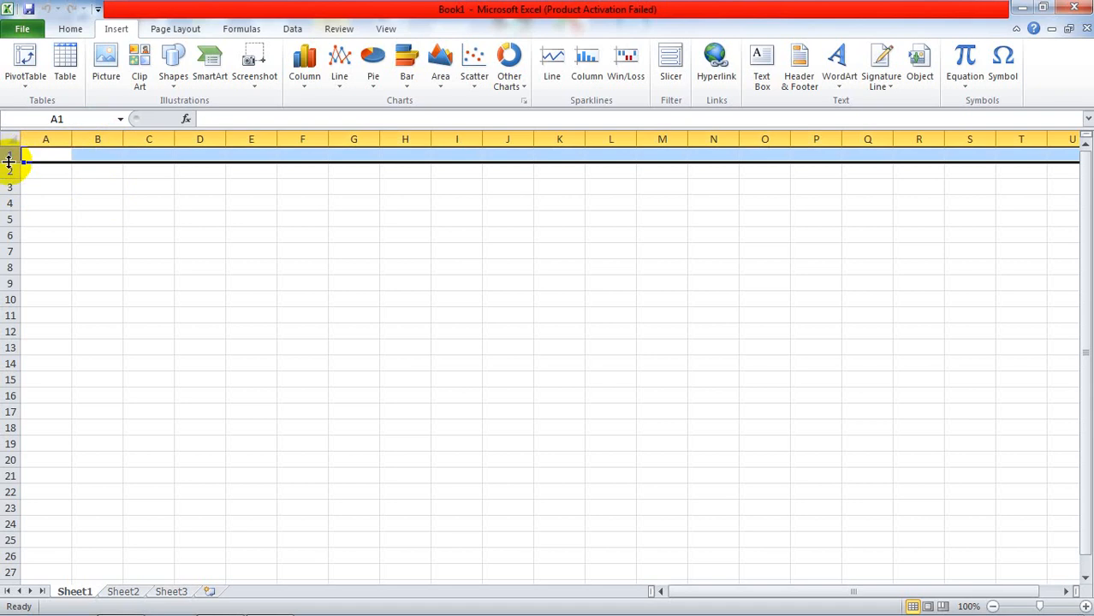
- Enter the text B4 in cell B4 as its own cell address
{"action": "left_click", "coordinate": [78, 206]}
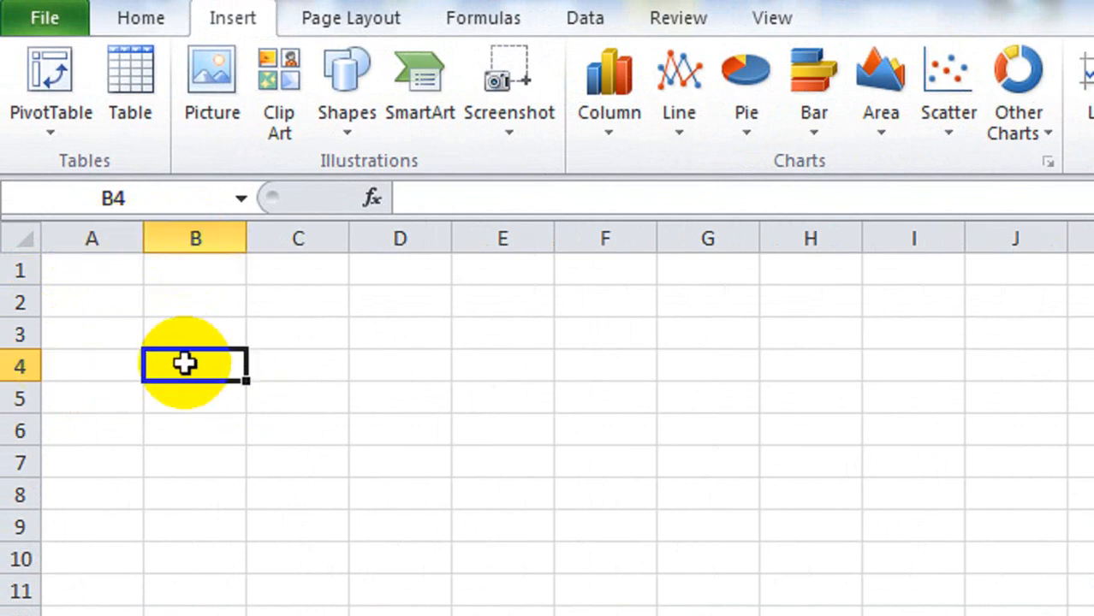
{"action": "type", "text": "B4"}
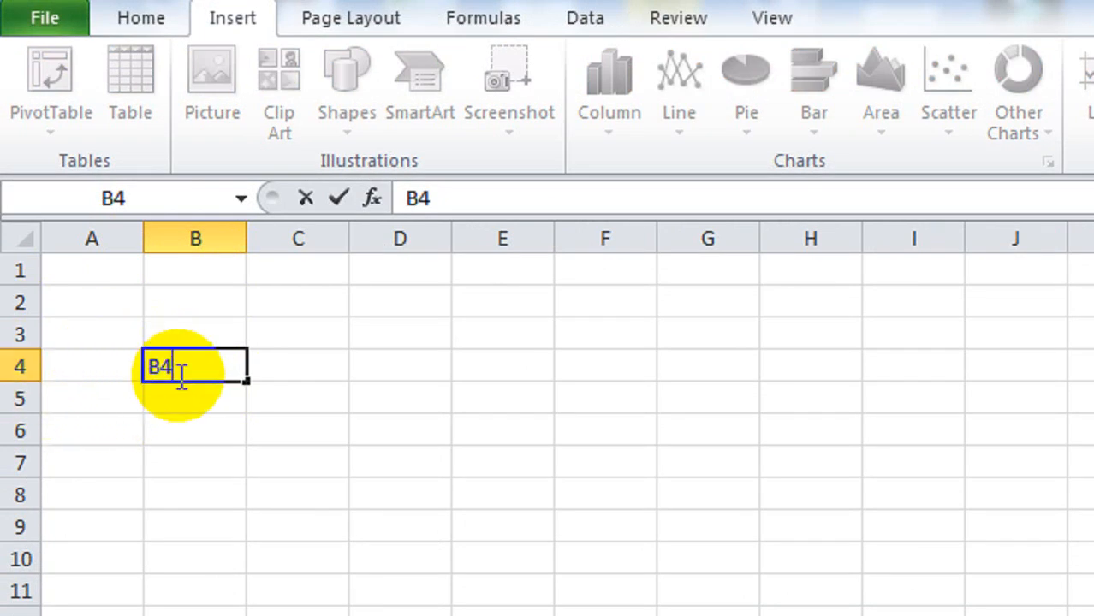
{"action": "left_click", "coordinate": [287, 359]}
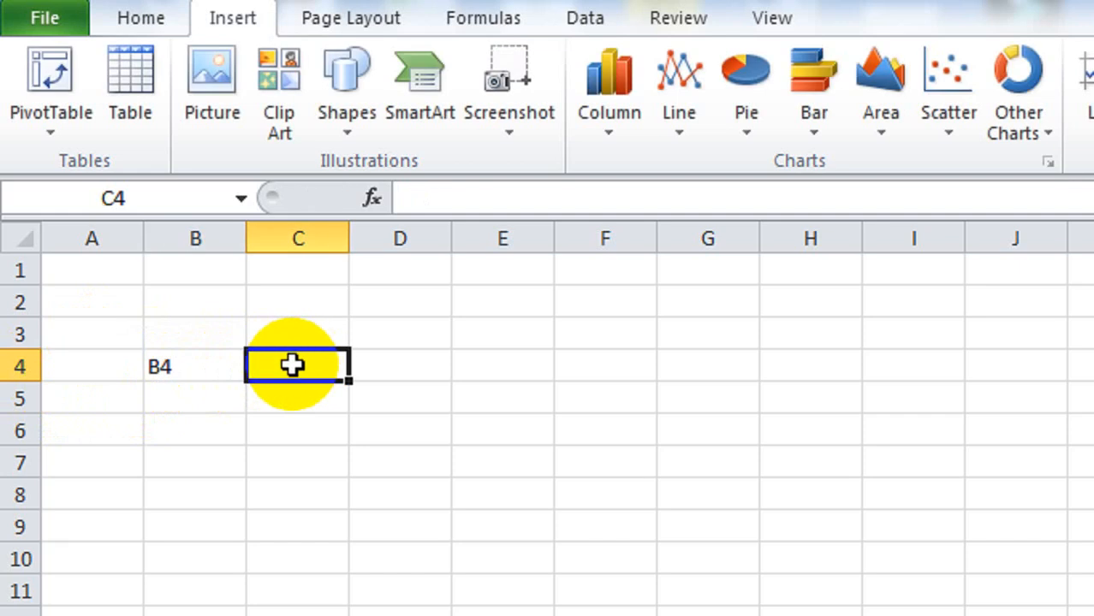
- Select the empty cells D4, E4 and C7 one at a time
{"action": "left_click", "coordinate": [371, 363]}
{"action": "left_click", "coordinate": [475, 368]}
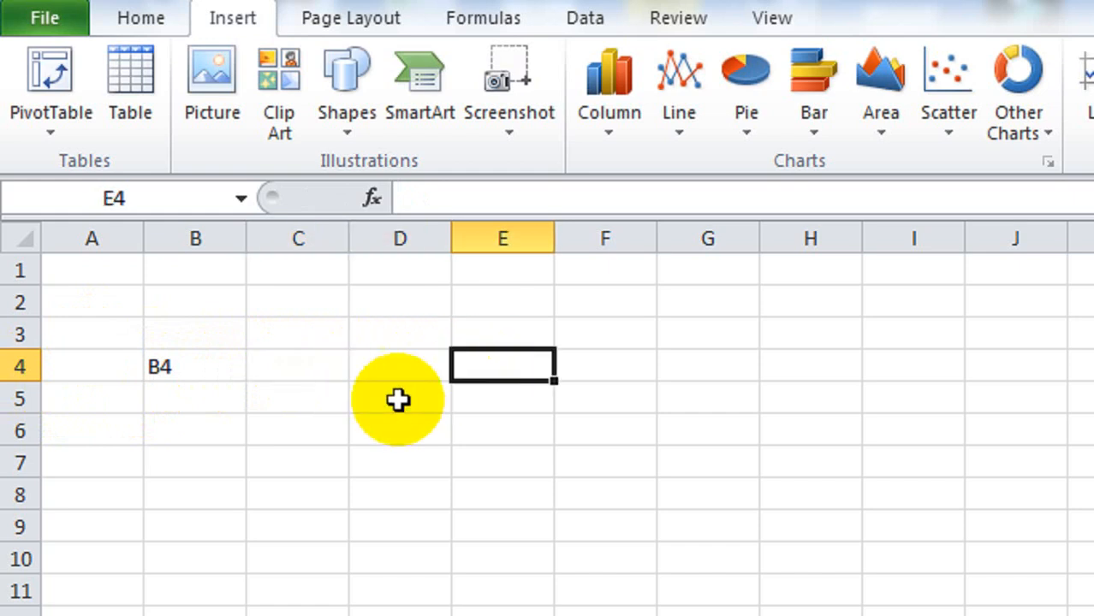
{"action": "left_click", "coordinate": [283, 466]}
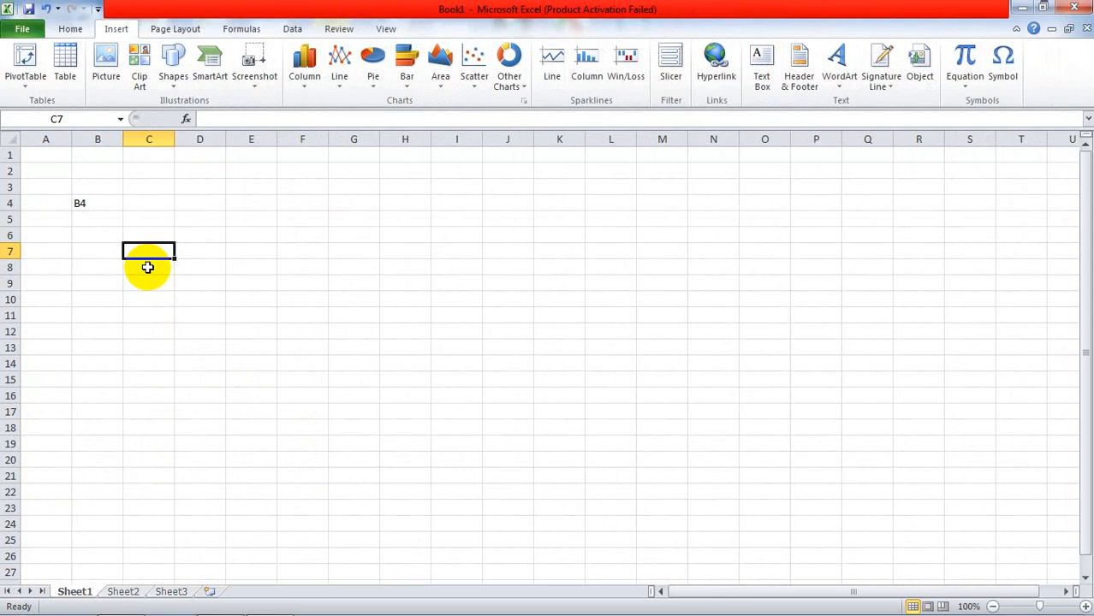
- Clear the text in cell B4 and enter the heading Roll No in cell A2
{"action": "left_click", "coordinate": [90, 201]}
{"action": "key", "text": "Delete"}
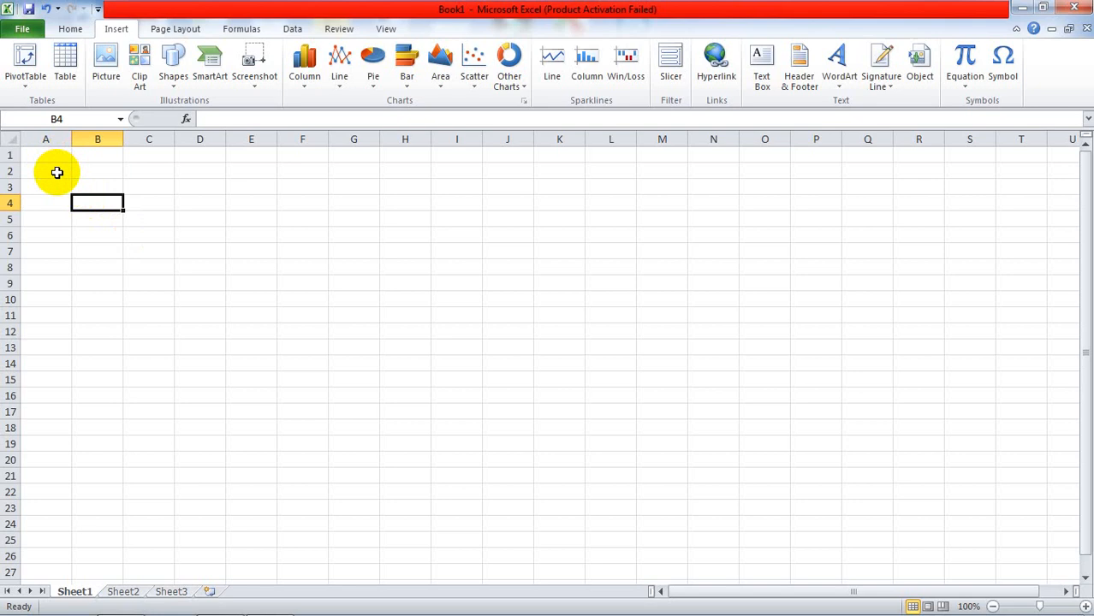
{"action": "left_click", "coordinate": [53, 168]}
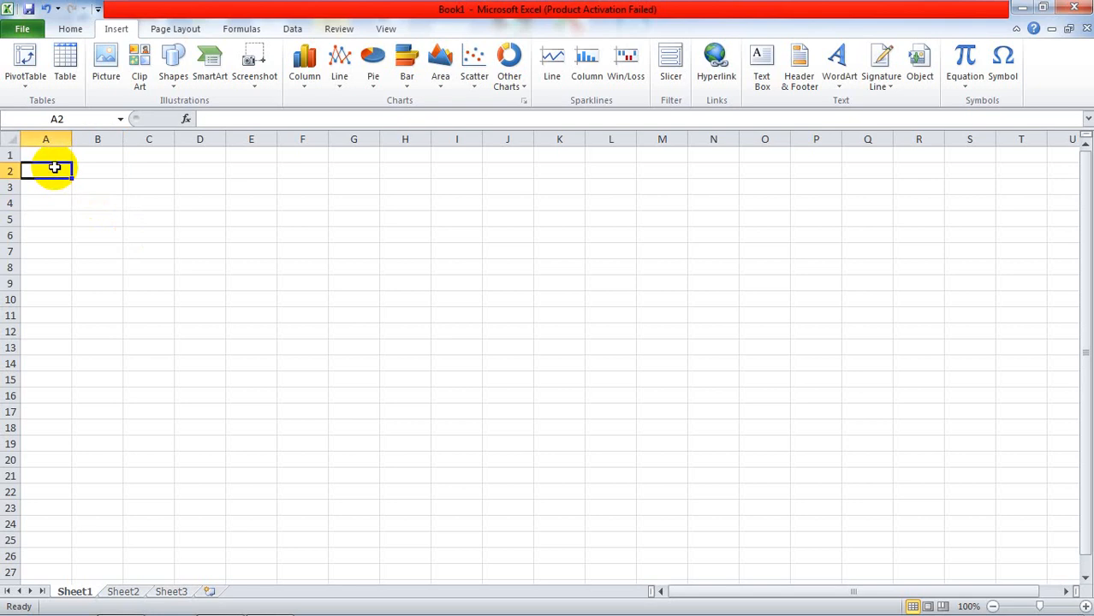
{"action": "type", "text": "Roll"}
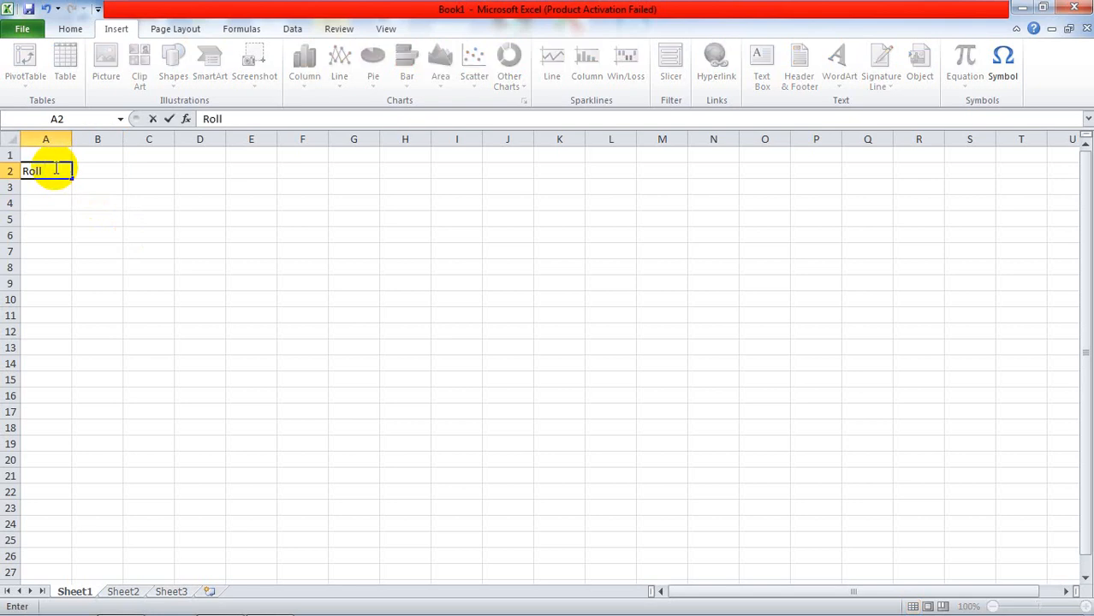
{"action": "type", "text": " No"}
- Enter the headings Name in cell B2 and F. Name in cell C2
{"action": "left_click", "coordinate": [93, 184]}
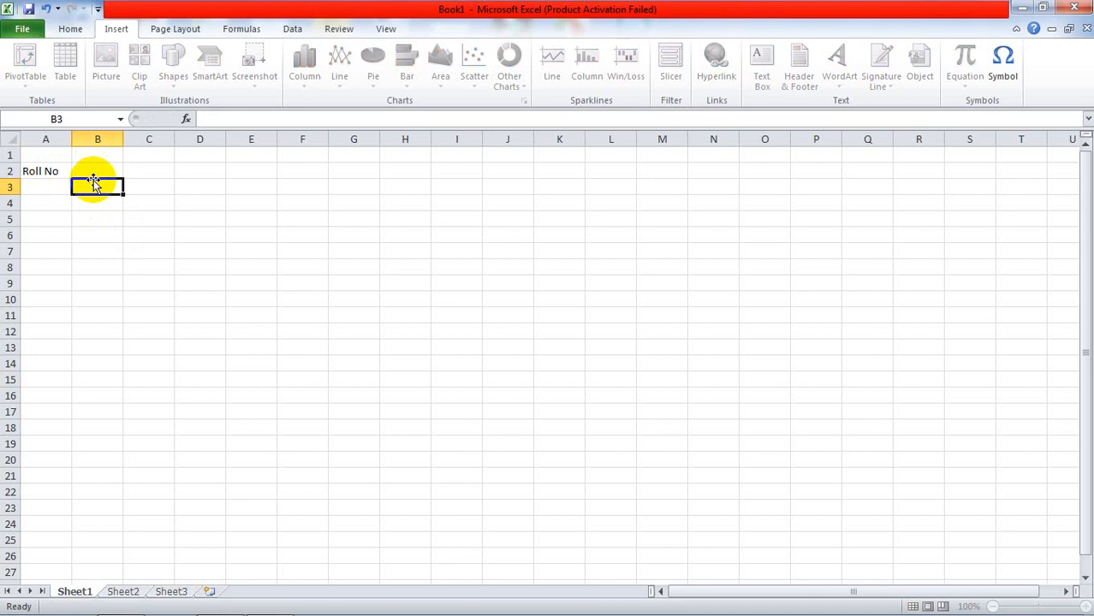
{"action": "left_click", "coordinate": [93, 171]}
{"action": "type", "text": "Name"}
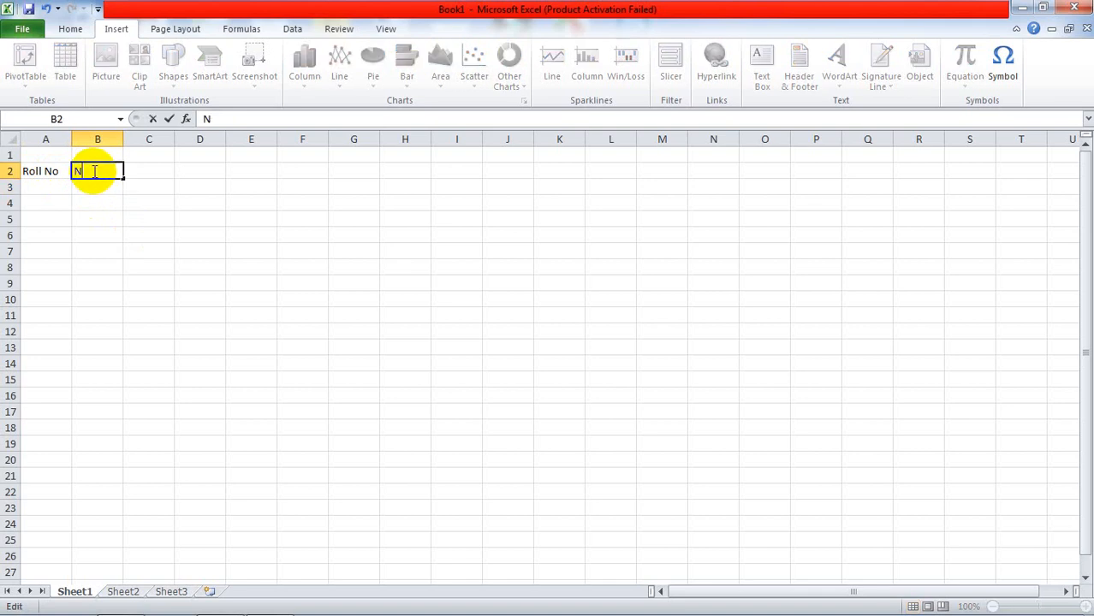
{"action": "left_click", "coordinate": [139, 170]}
{"action": "type", "text": "F"}
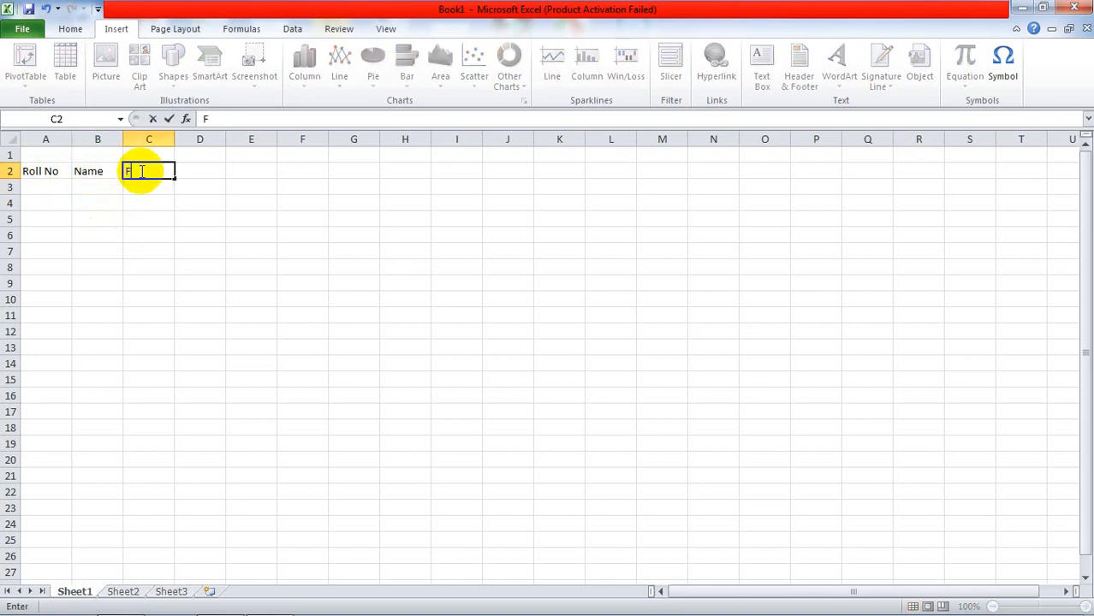
{"action": "type", "text": ". Name"}
{"action": "left_click", "coordinate": [184, 170]}
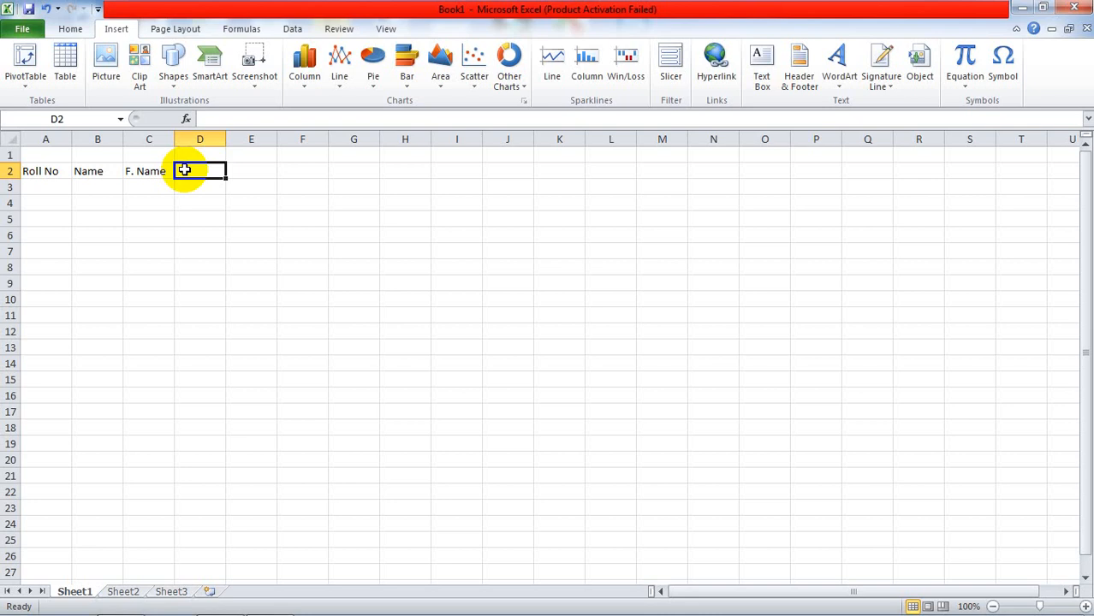
{"action": "type", "text": "Tota"}
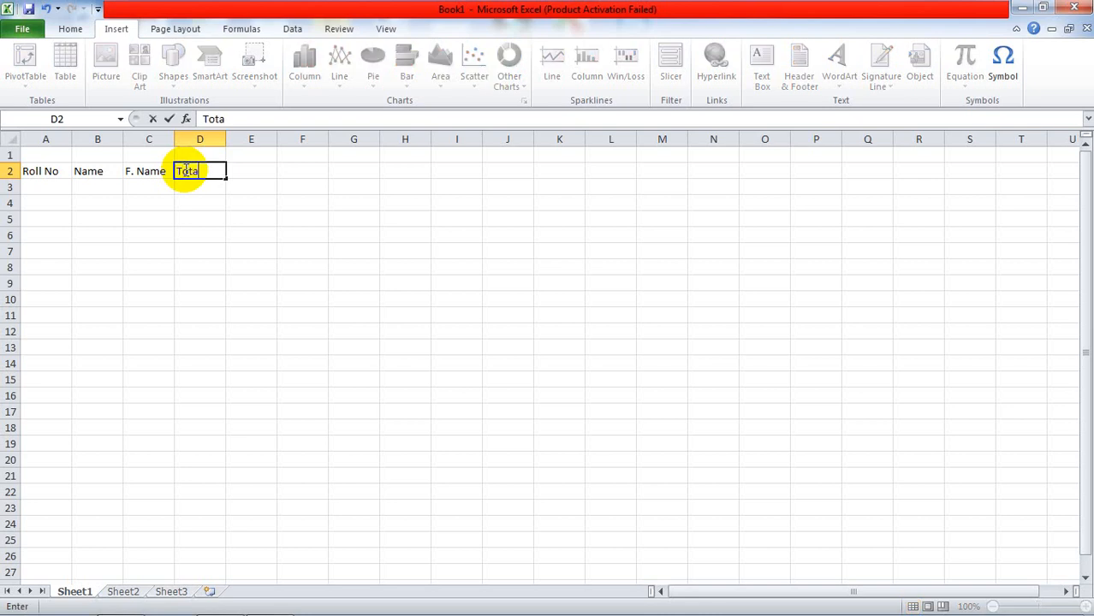
{"action": "type", "text": "l"}
{"action": "key", "text": "BackSpace"}
{"action": "key", "text": "BackSpace"}
{"action": "key", "text": "BackSpace"}
{"action": "key", "text": "BackSpace"}
{"action": "key", "text": "BackSpace"}
- Enter the subject headings Maths in cell D2, English in E2 and Physics in F2
{"action": "type", "text": "MAths"}
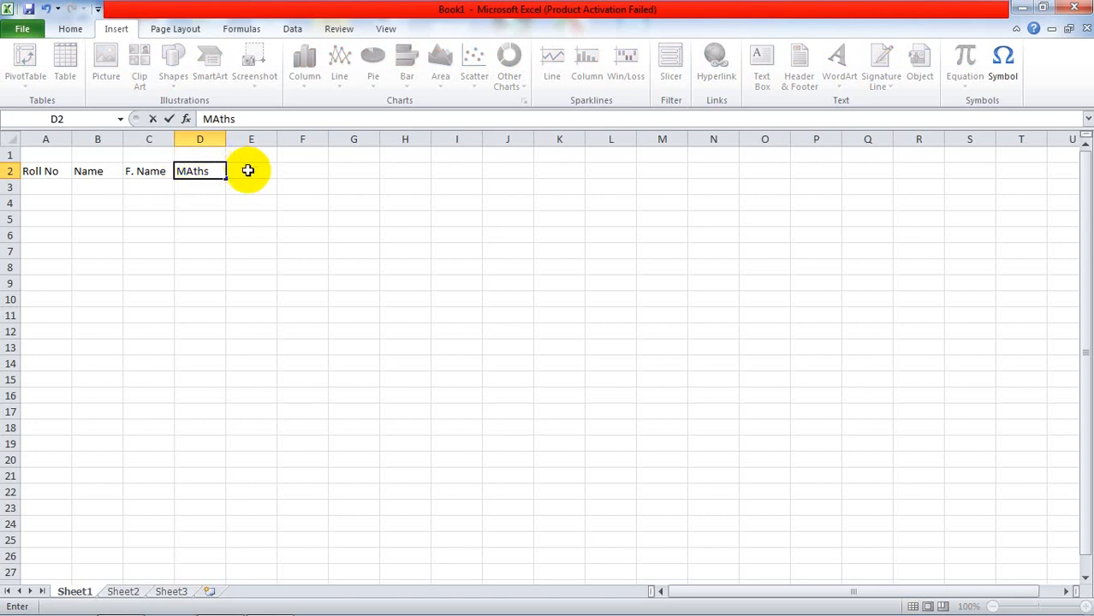
{"action": "left_click", "coordinate": [248, 170]}
{"action": "type", "text": "Engl"}
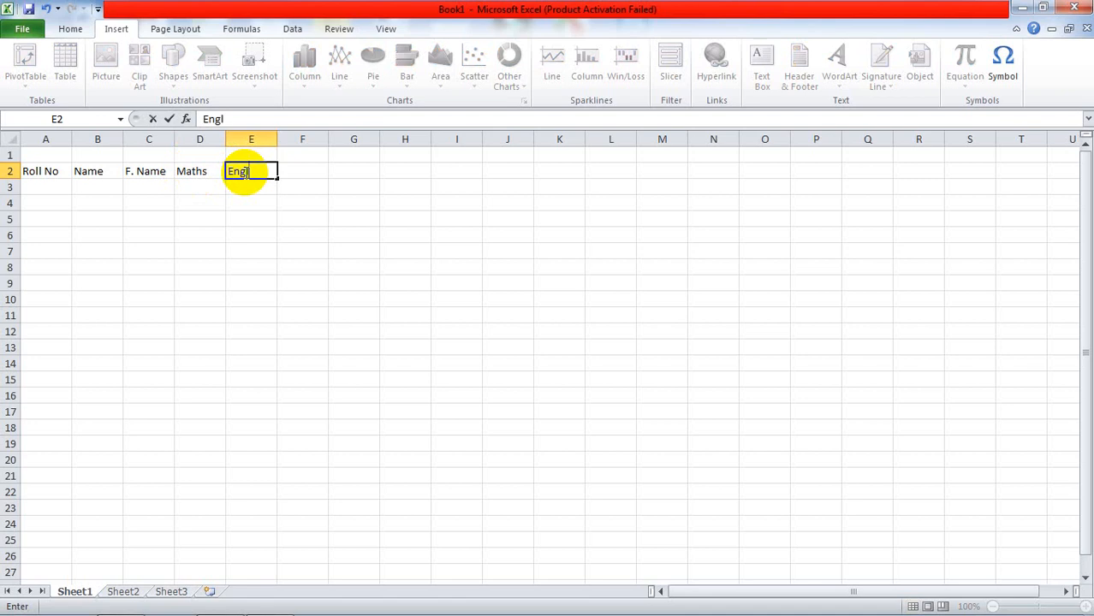
{"action": "type", "text": "ish"}
{"action": "key", "text": "Tab"}
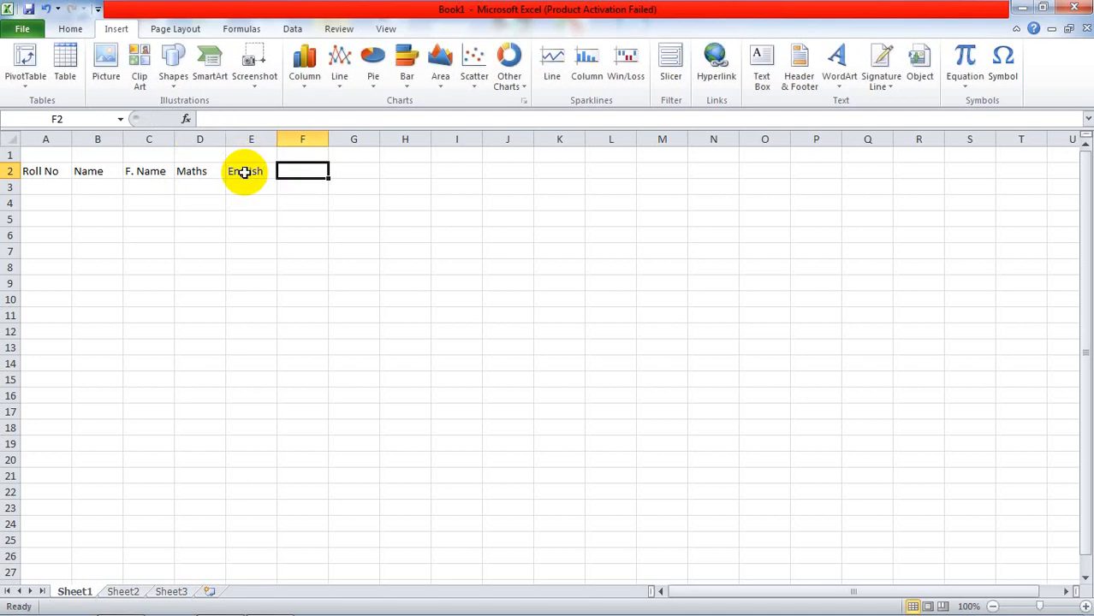
{"action": "type", "text": "Physics"}
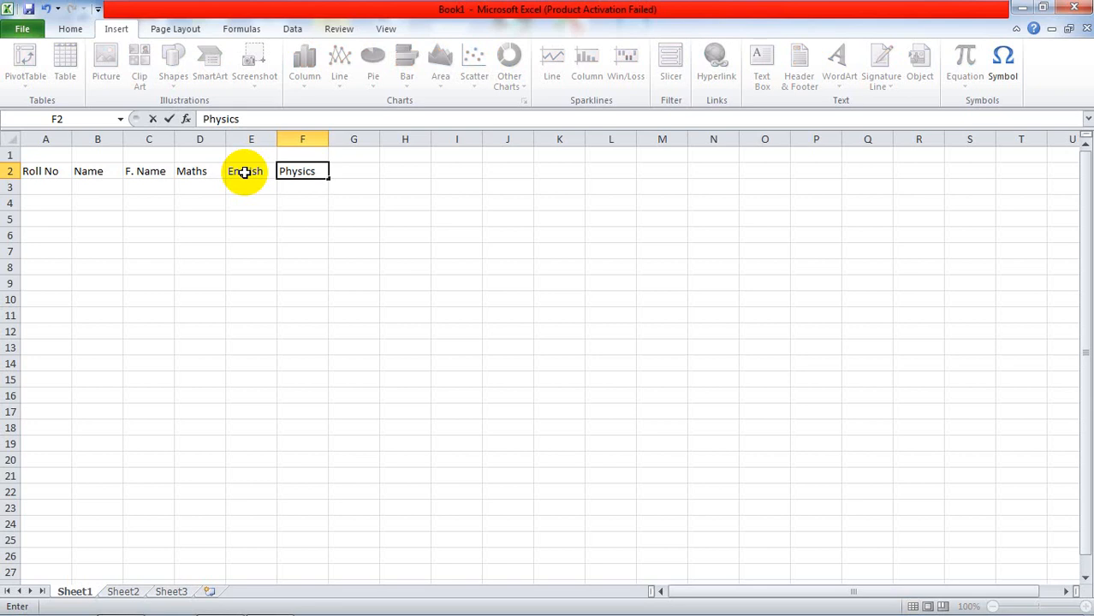
{"action": "left_click", "coordinate": [346, 166]}
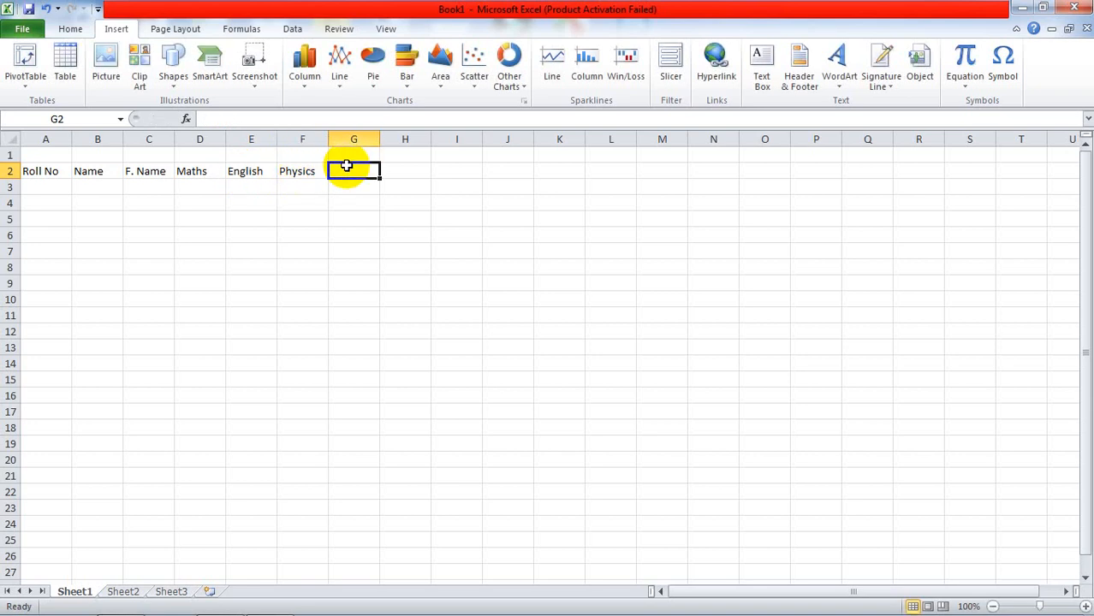
{"action": "type", "text": "Total"}
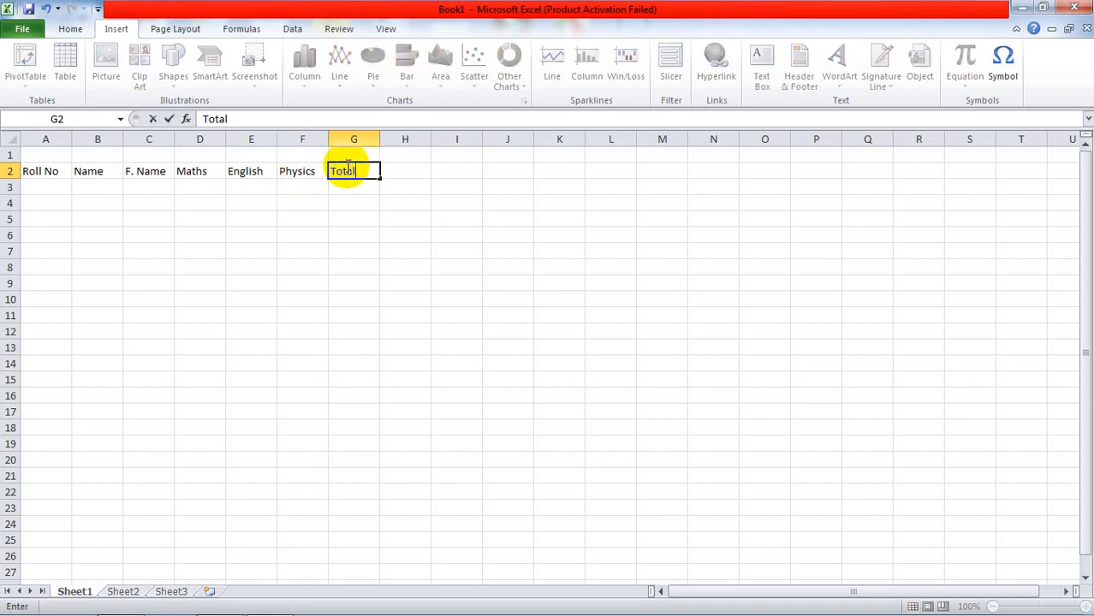
{"action": "left_click", "coordinate": [393, 172]}
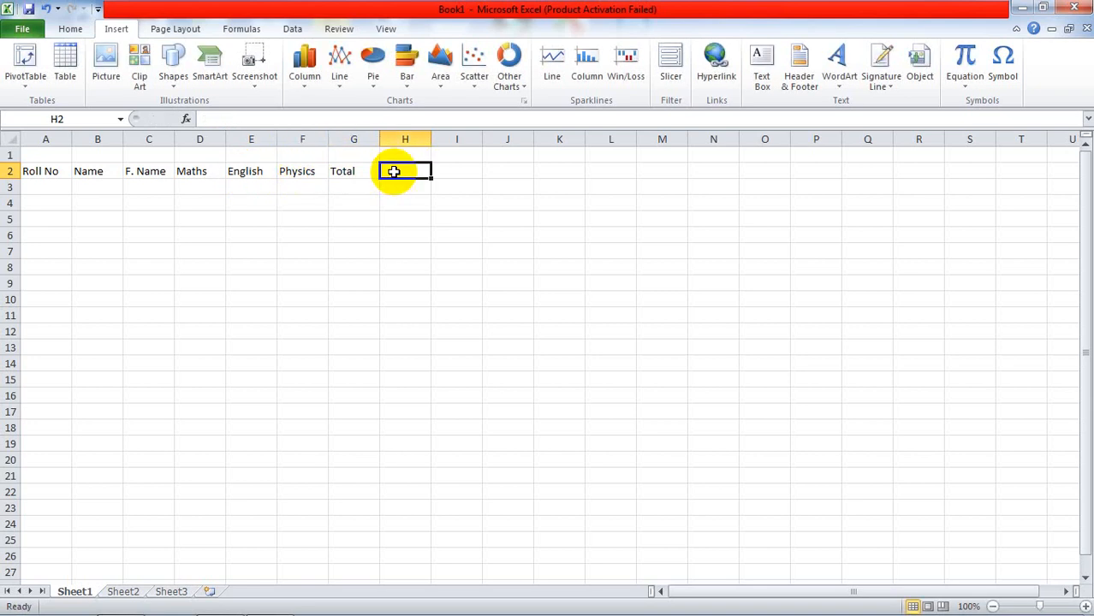
{"action": "type", "text": "G"}
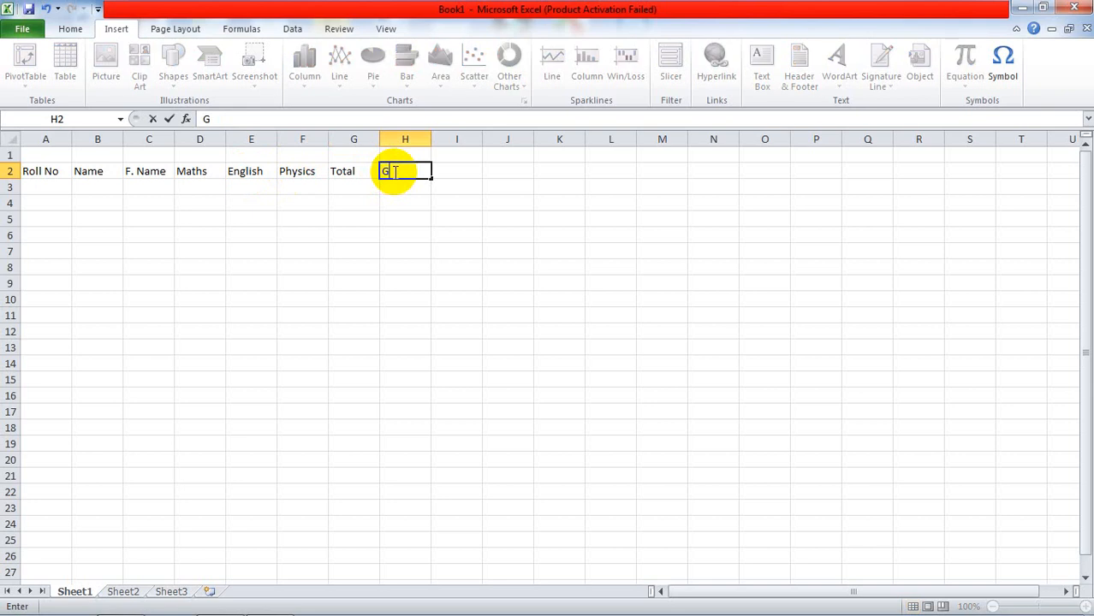
{"action": "key", "text": "BackSpace"}
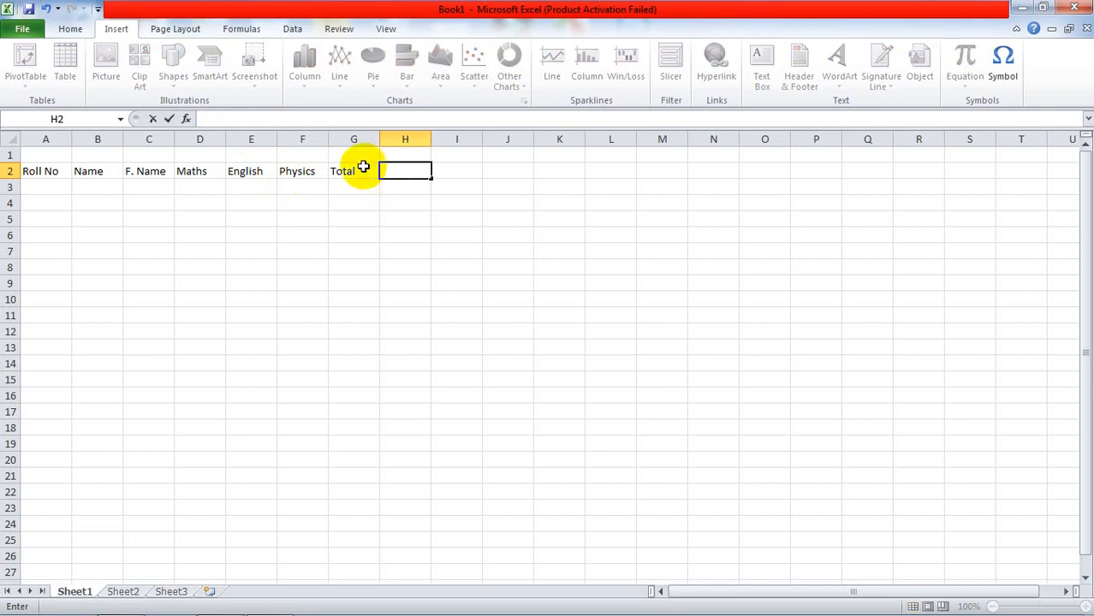
- Enter the headings Obtained Marks in cell G2 and Total Marks in cell H2
{"action": "left_click", "coordinate": [363, 170]}
{"action": "type", "text": "Obt"}
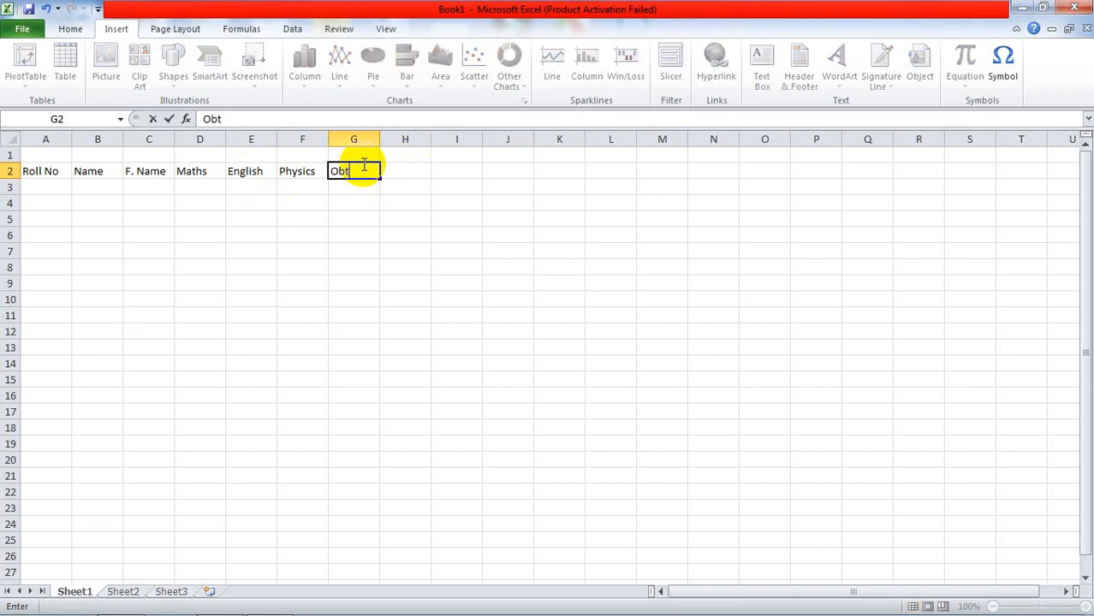
{"action": "type", "text": "ained Marks"}
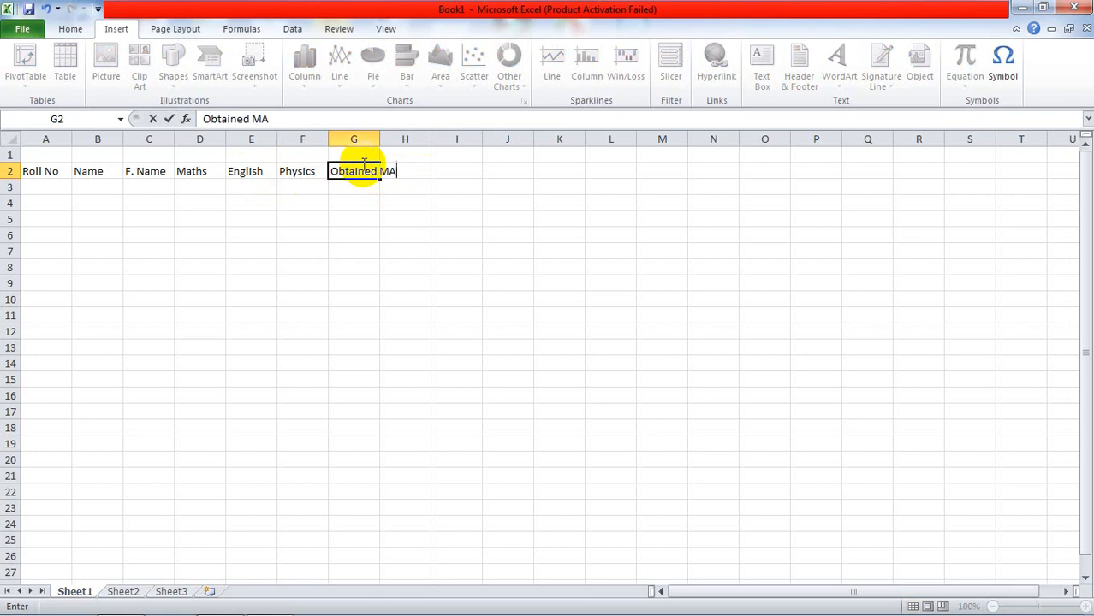
{"action": "key", "text": "Tab"}
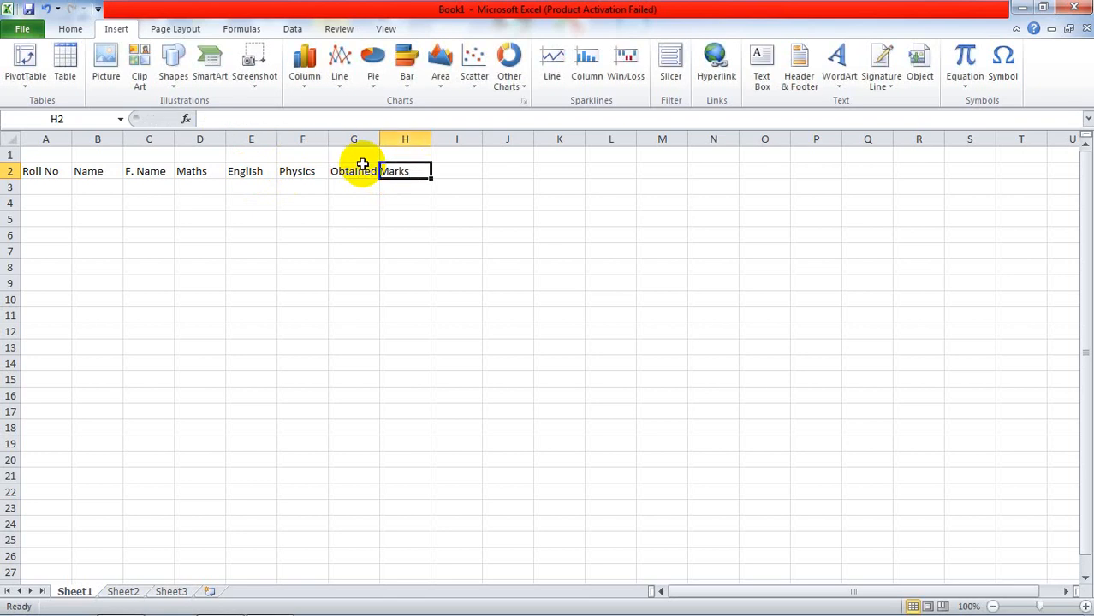
{"action": "type", "text": "Total"}
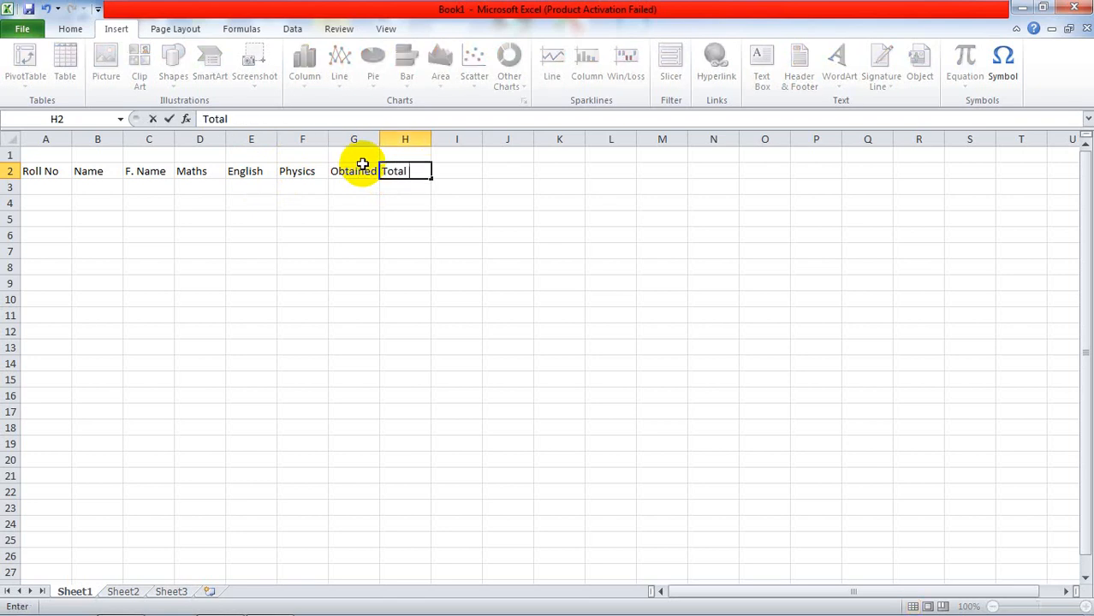
{"action": "type", "text": "Marks"}
{"action": "left_click", "coordinate": [368, 184]}
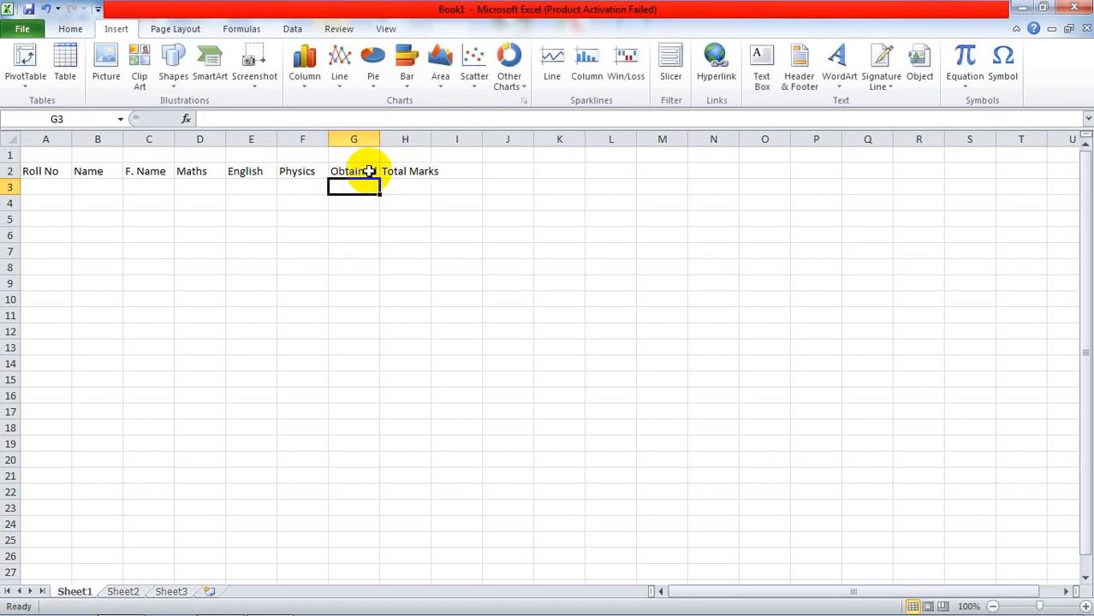
- Widen column G enough to fit the full Obtained Marks heading
{"action": "left_click", "coordinate": [364, 172]}
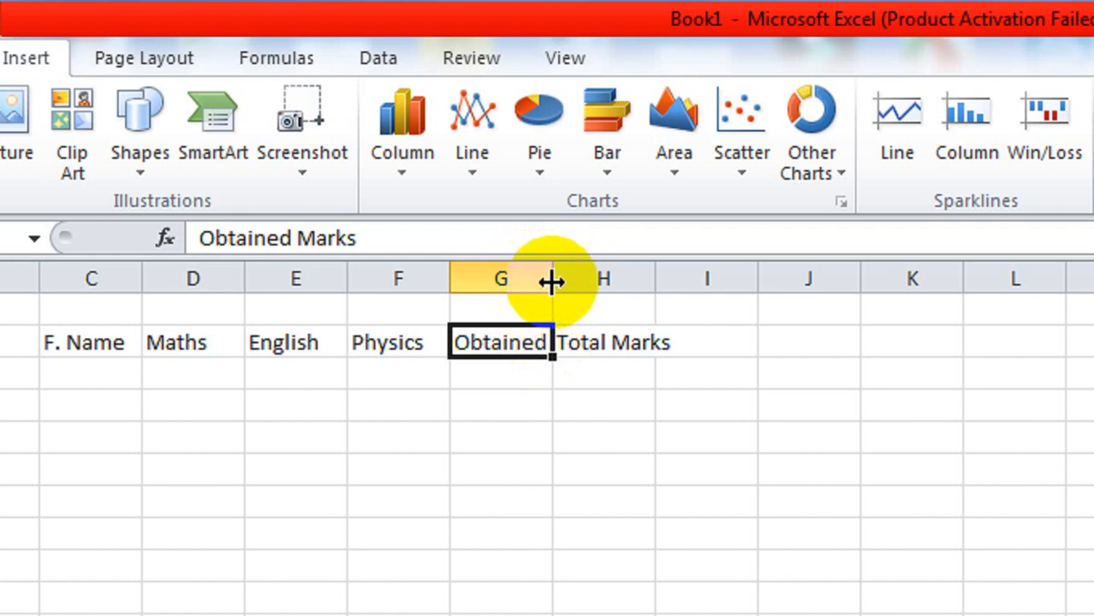
{"action": "left_click_drag", "start_coordinate": [552, 280], "coordinate": [633, 291]}
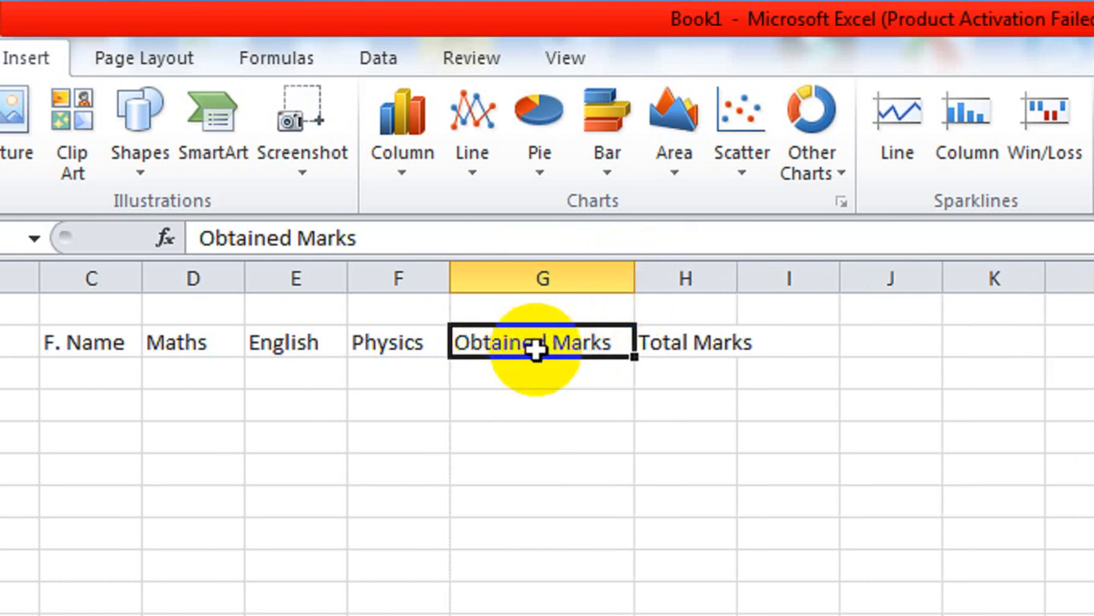
- Enter the letter M in cell G5 below the Obtained Marks heading
{"action": "left_click", "coordinate": [531, 432]}
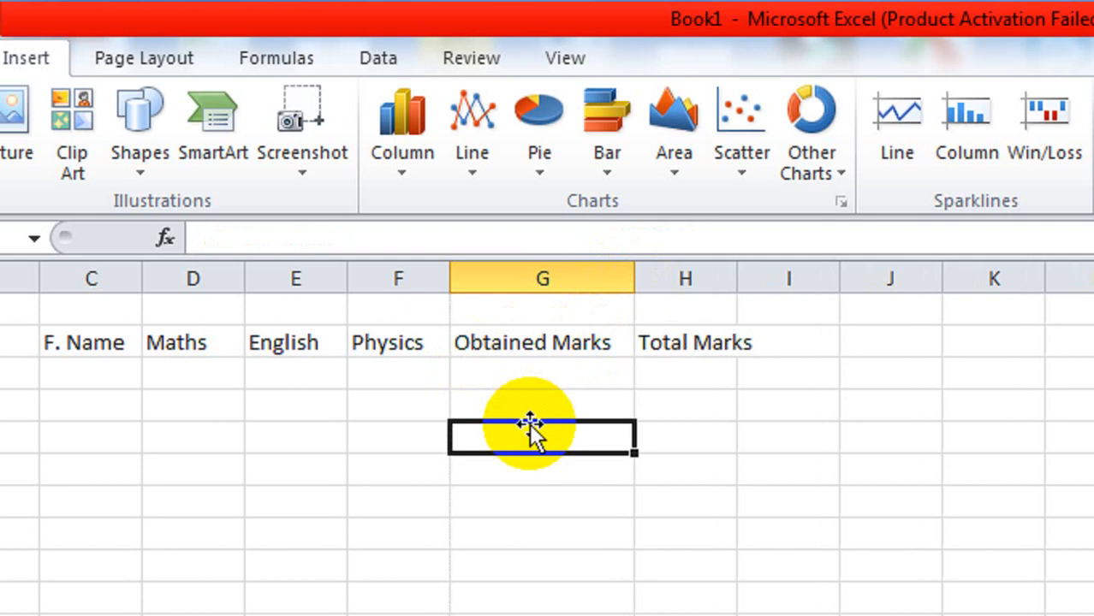
{"action": "type", "text": "M"}
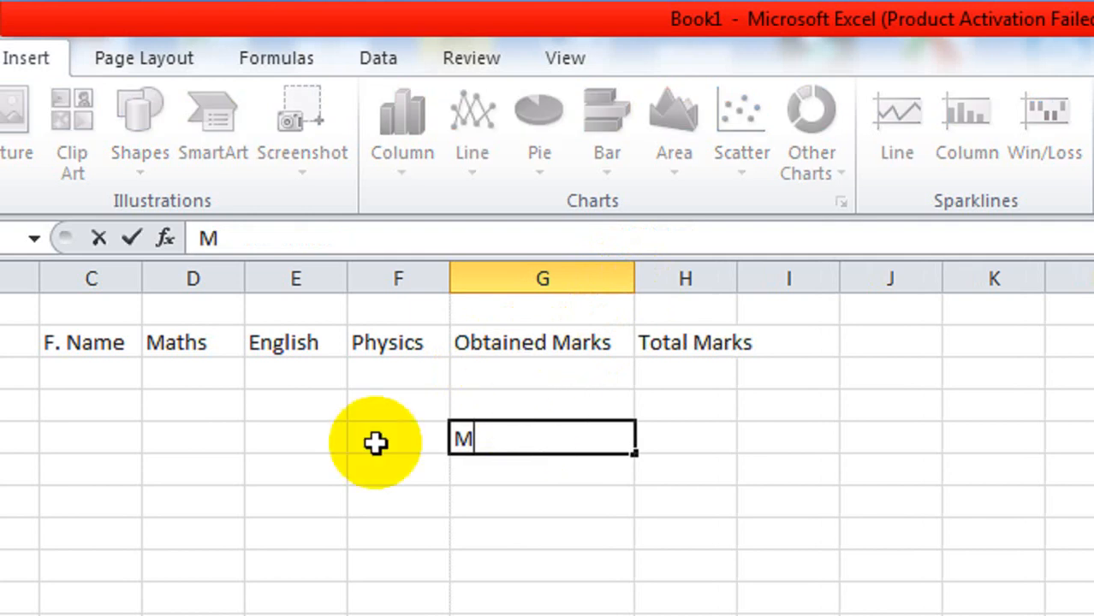
{"action": "left_click", "coordinate": [423, 438]}
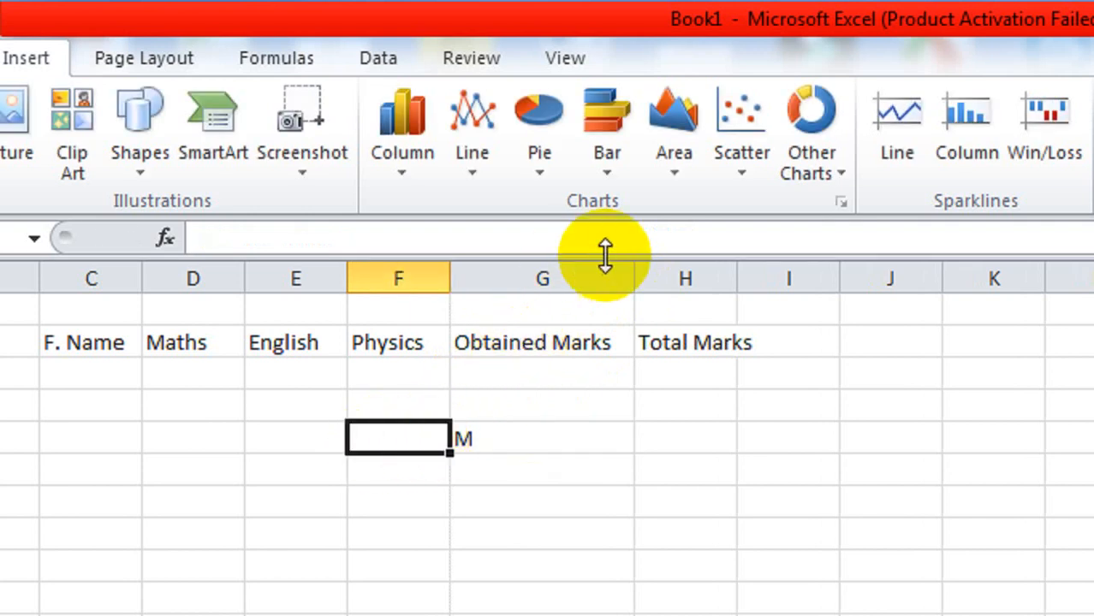
- Narrow column G to less than the width of its heading and enter Obtained marks in cell G5
{"action": "left_click_drag", "start_coordinate": [630, 270], "coordinate": [495, 330]}
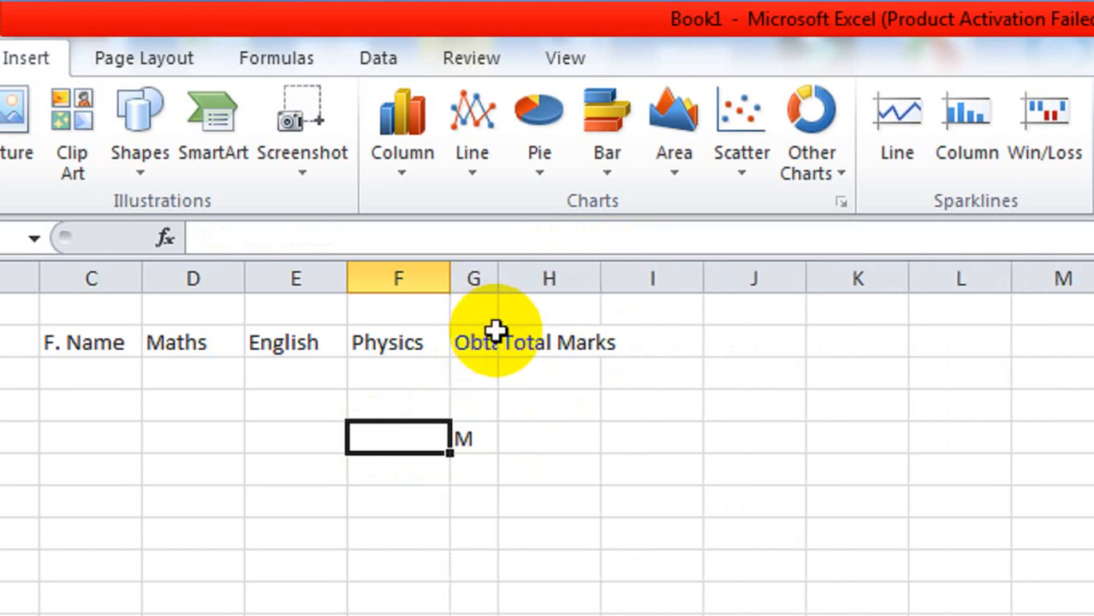
{"action": "left_click", "coordinate": [472, 445]}
{"action": "type", "text": "Obtained"}
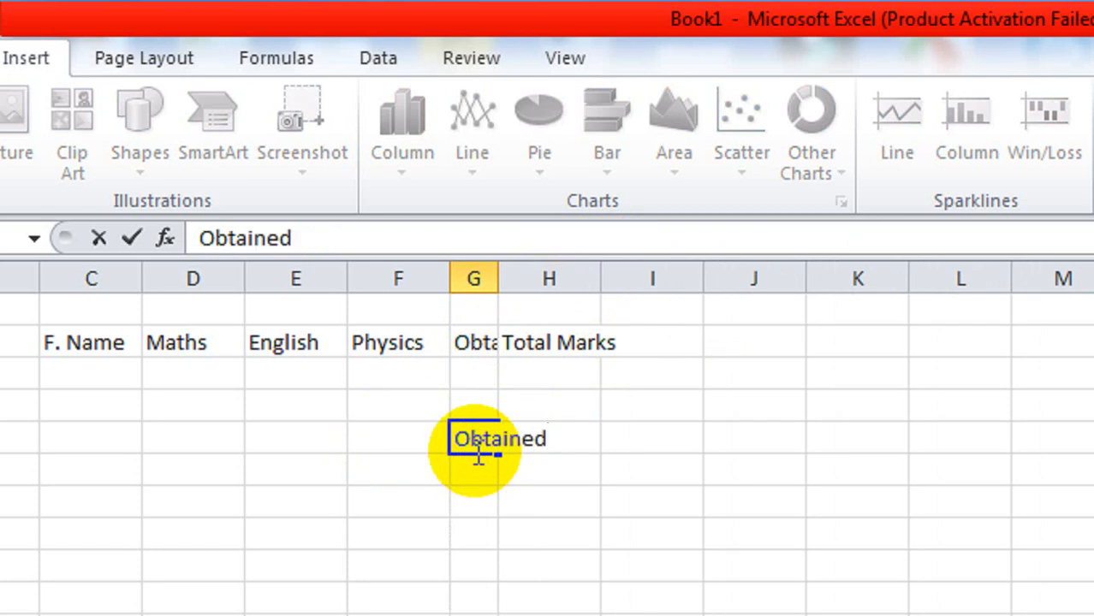
{"action": "type", "text": " marks"}
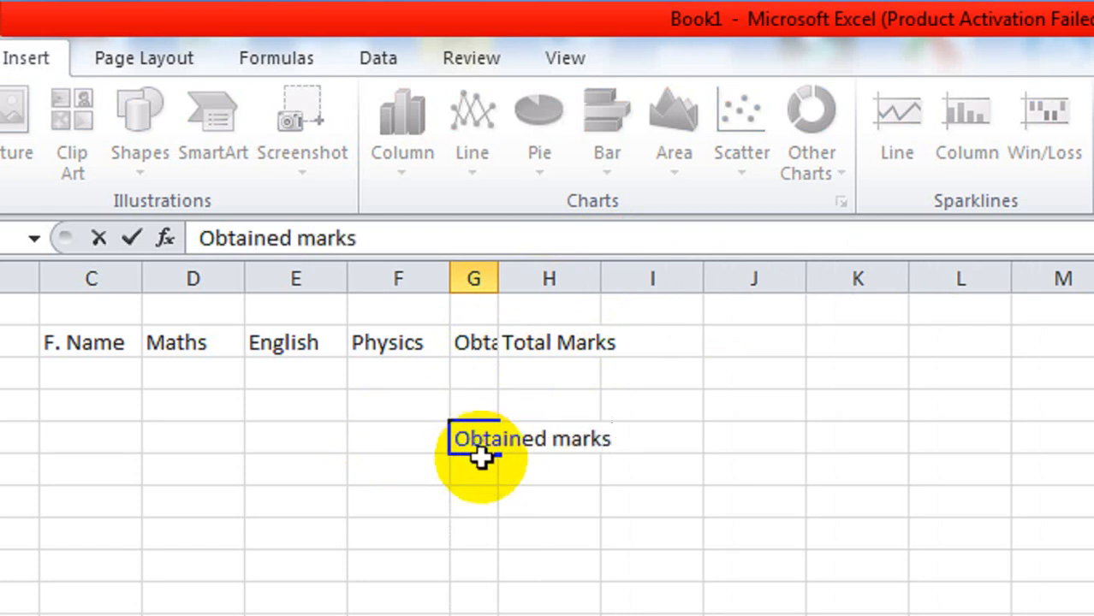
{"action": "key", "text": "Return"}
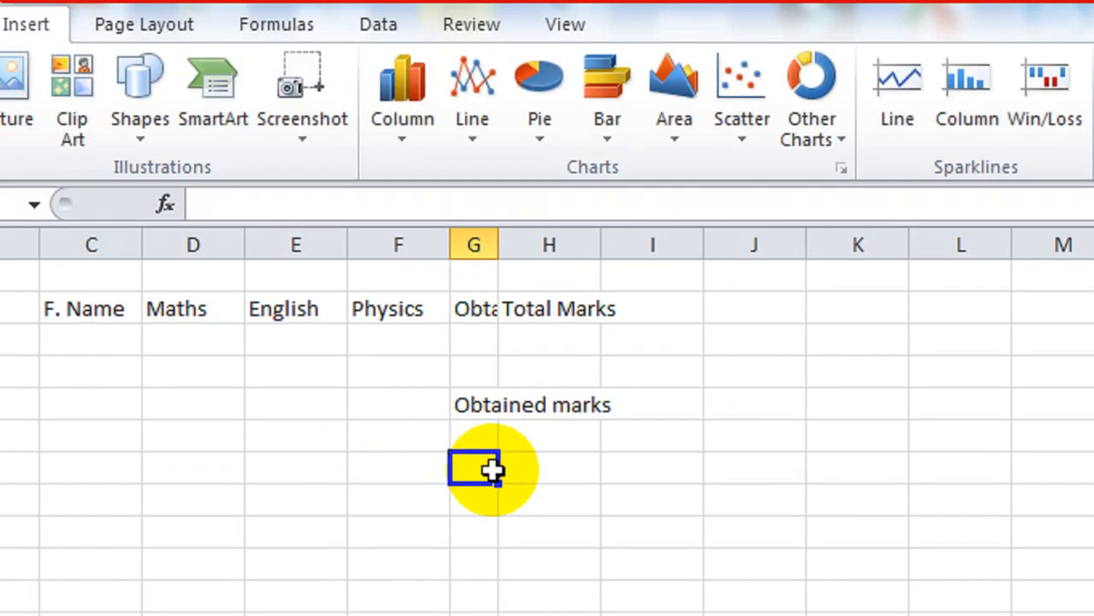
- Select cells G5, G7 and J5 in turn to examine how the long text in G5 runs over its neighbours
{"action": "left_click", "coordinate": [477, 407]}
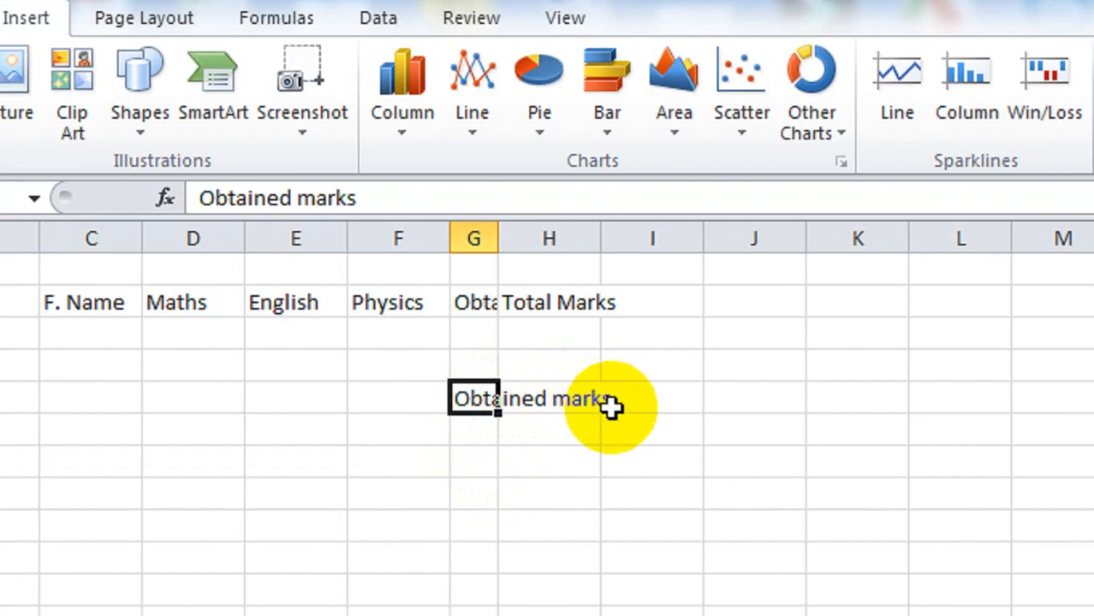
{"action": "left_click", "coordinate": [488, 407]}
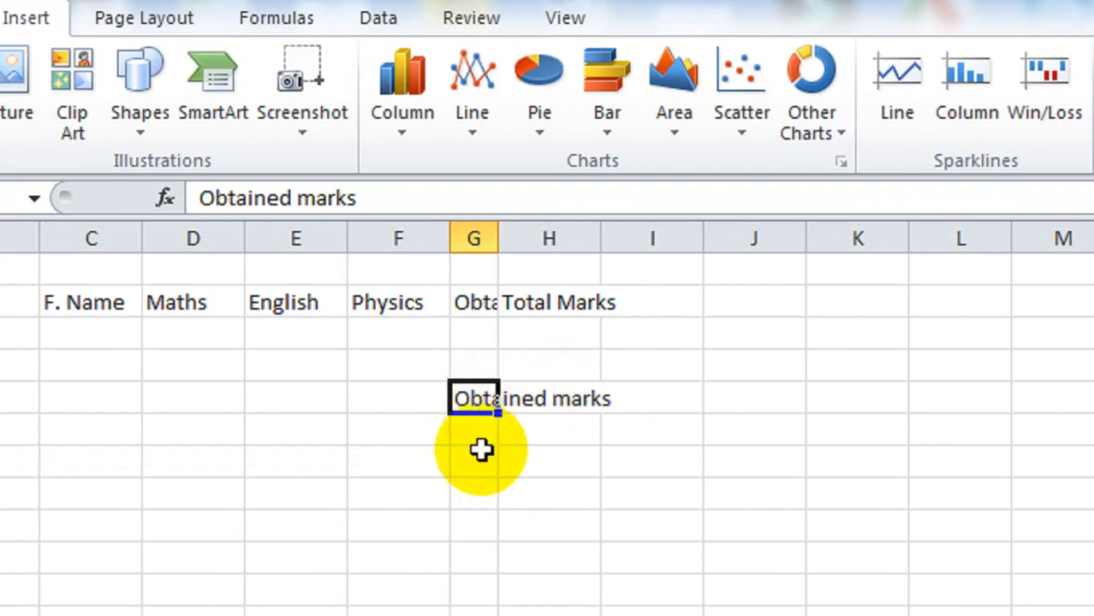
{"action": "left_click", "coordinate": [481, 451]}
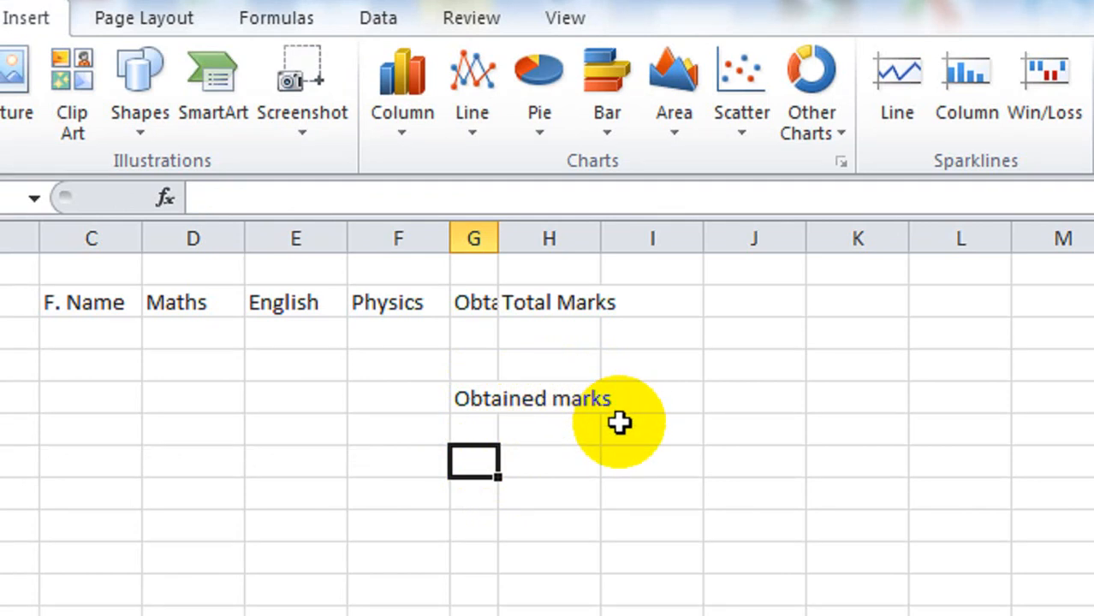
{"action": "left_click", "coordinate": [719, 396]}
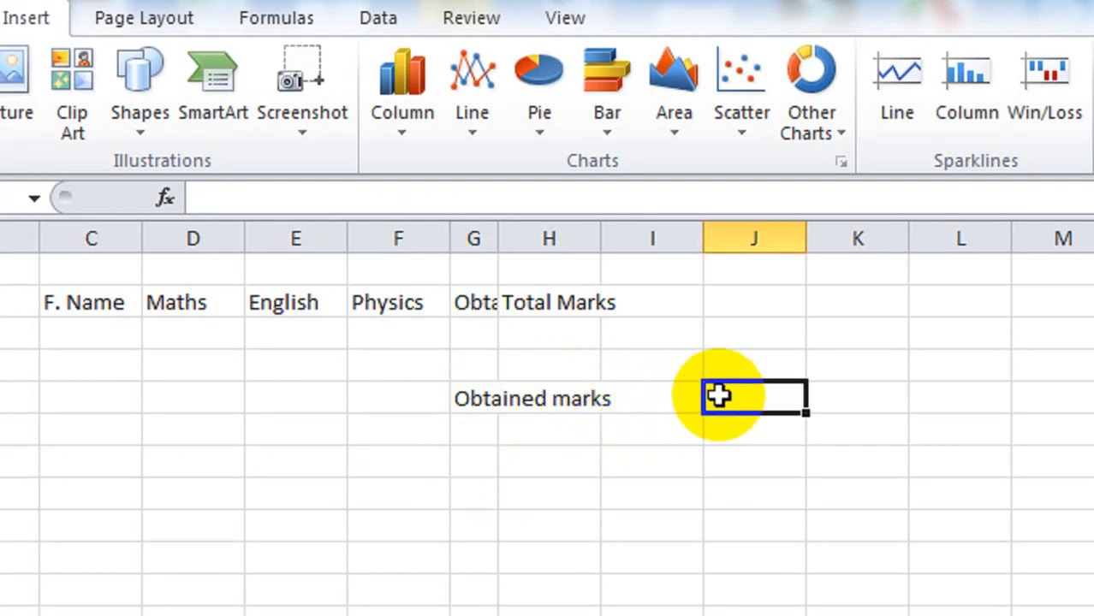
- Enter Total Marks in cell J5, in the same row as the Obtained marks text
{"action": "type", "text": "Tot"}
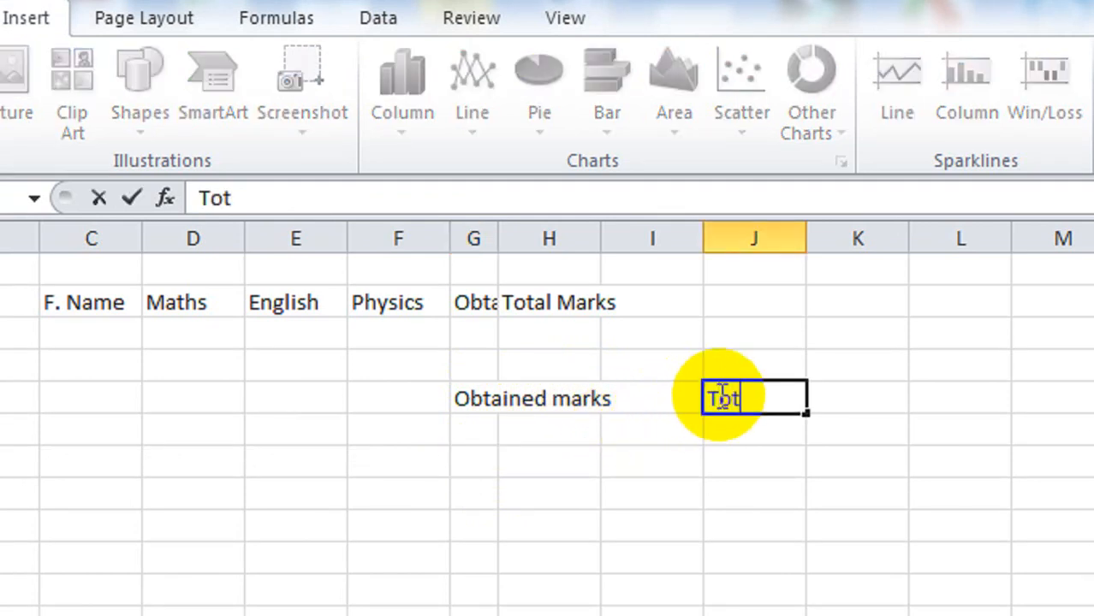
{"action": "type", "text": "al MArks"}
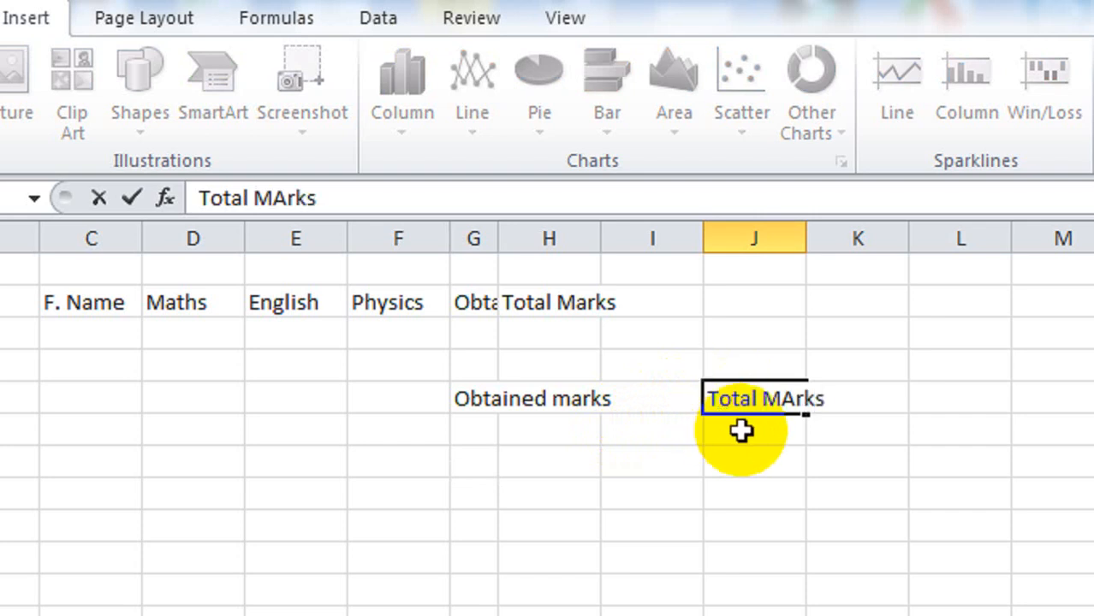
{"action": "left_click", "coordinate": [444, 368]}
- Select the range F4:K7, and cells G5, H5, I5 and J5 one by one, to examine which cells actually hold the text in row 5
{"action": "left_click_drag", "start_coordinate": [443, 368], "coordinate": [823, 448]}
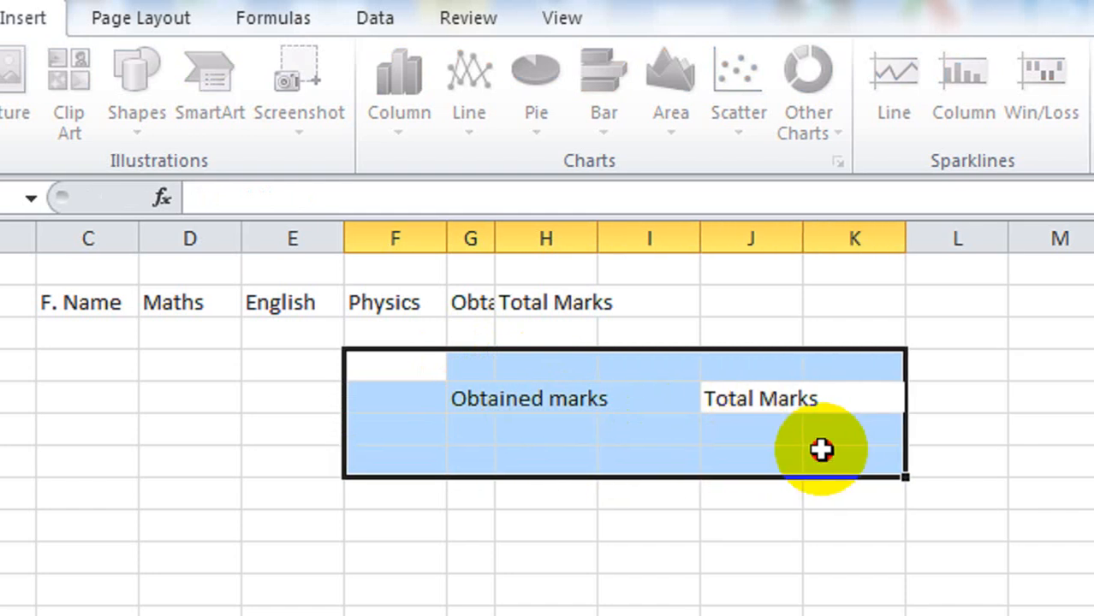
{"action": "left_click", "coordinate": [864, 470]}
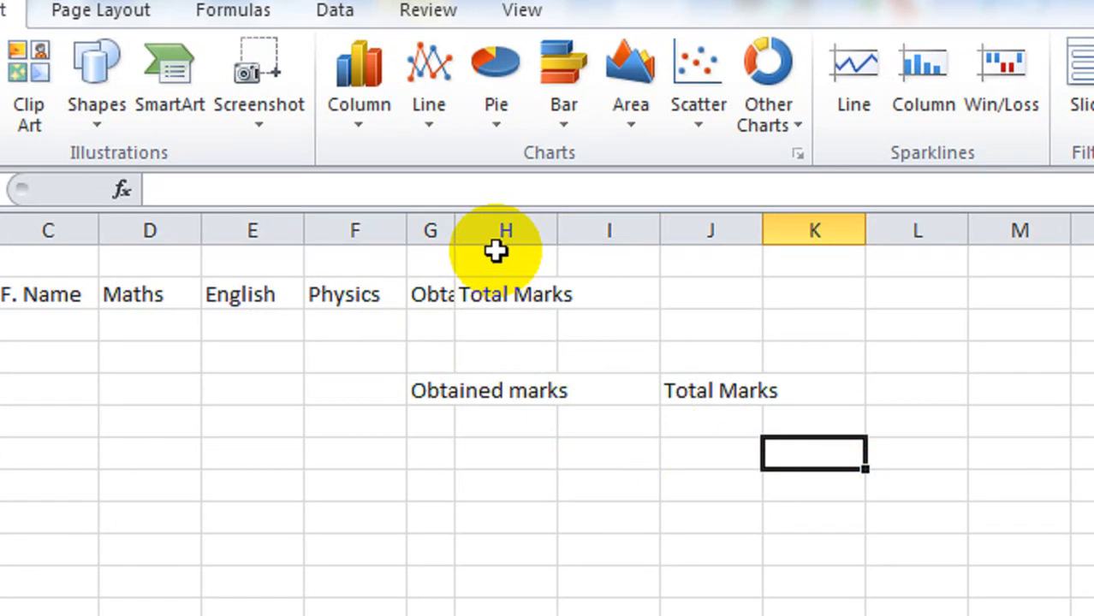
{"action": "left_click", "coordinate": [441, 393]}
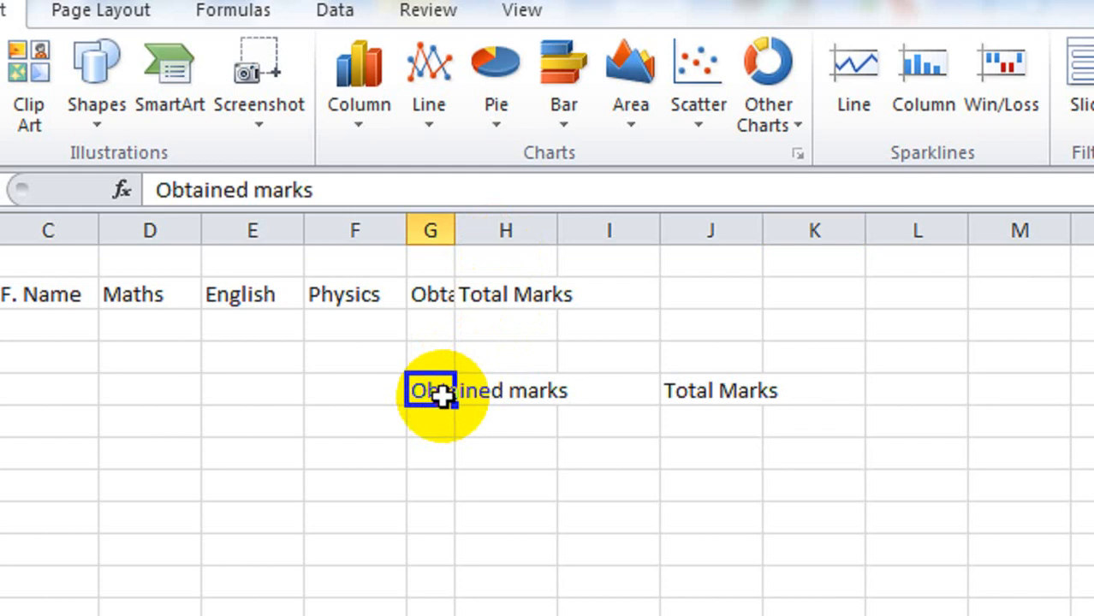
{"action": "left_click", "coordinate": [497, 392]}
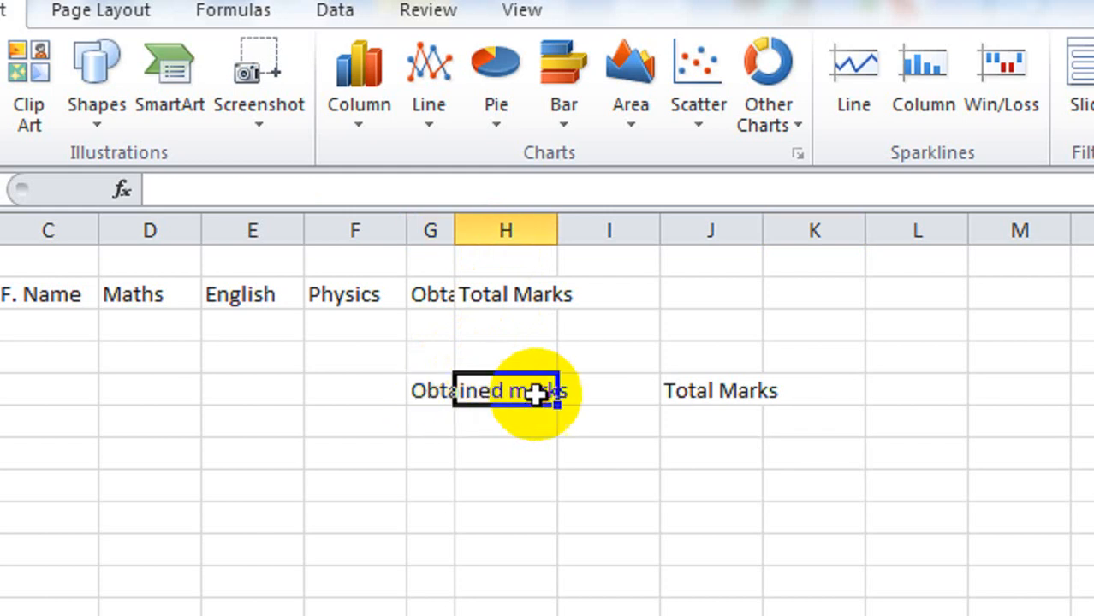
{"action": "left_click", "coordinate": [578, 391]}
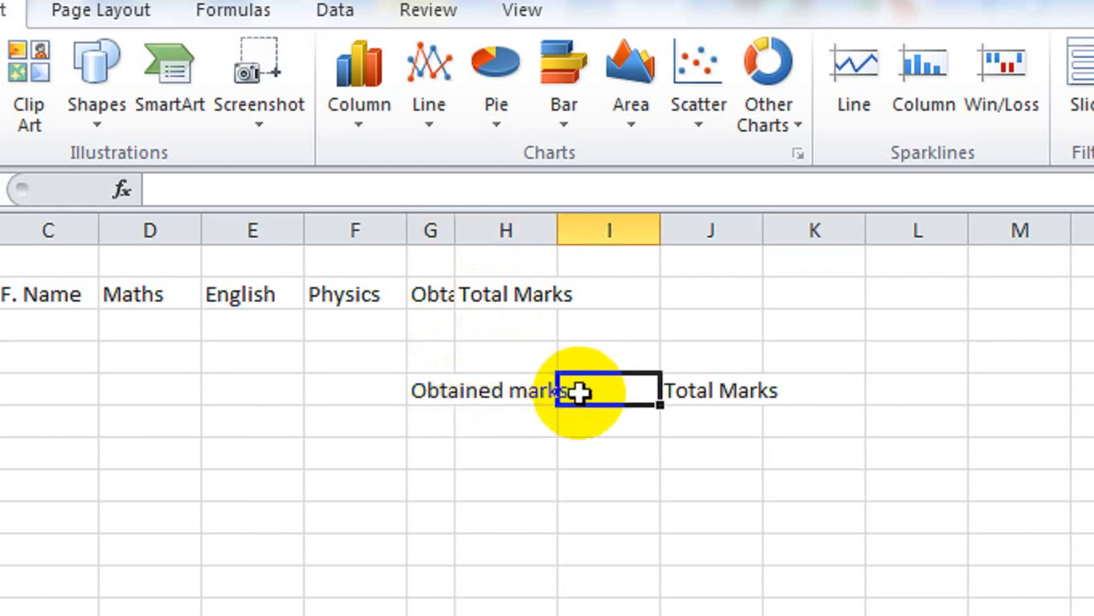
{"action": "left_click", "coordinate": [704, 395]}
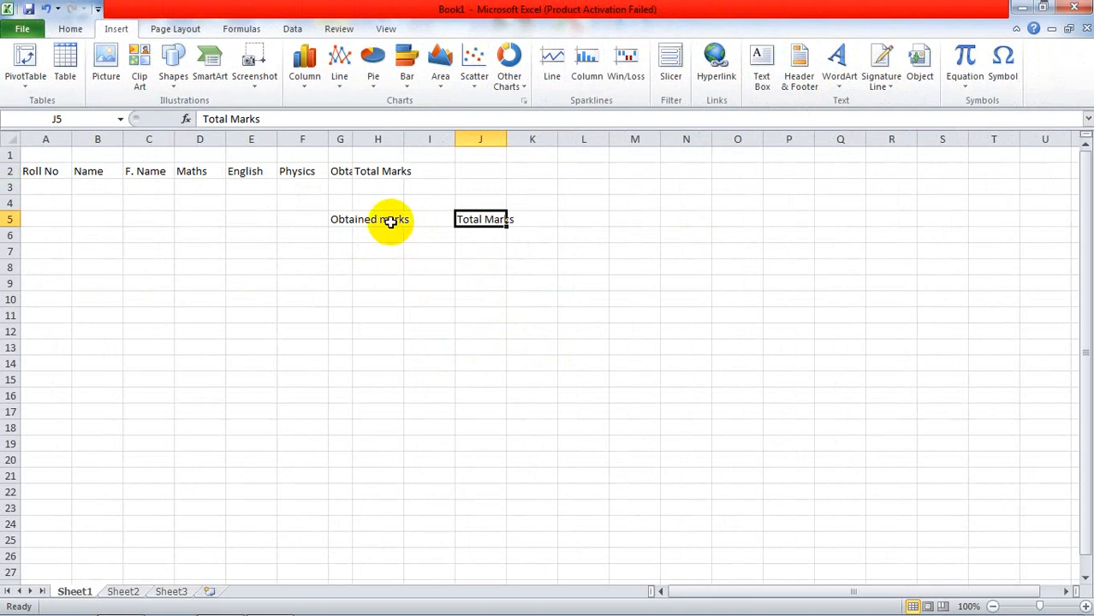
- Adjust the width of column G until it fits the full Obtained marks text, and select H5 and I5 to check the neighbouring cells
{"action": "left_click", "coordinate": [341, 222]}
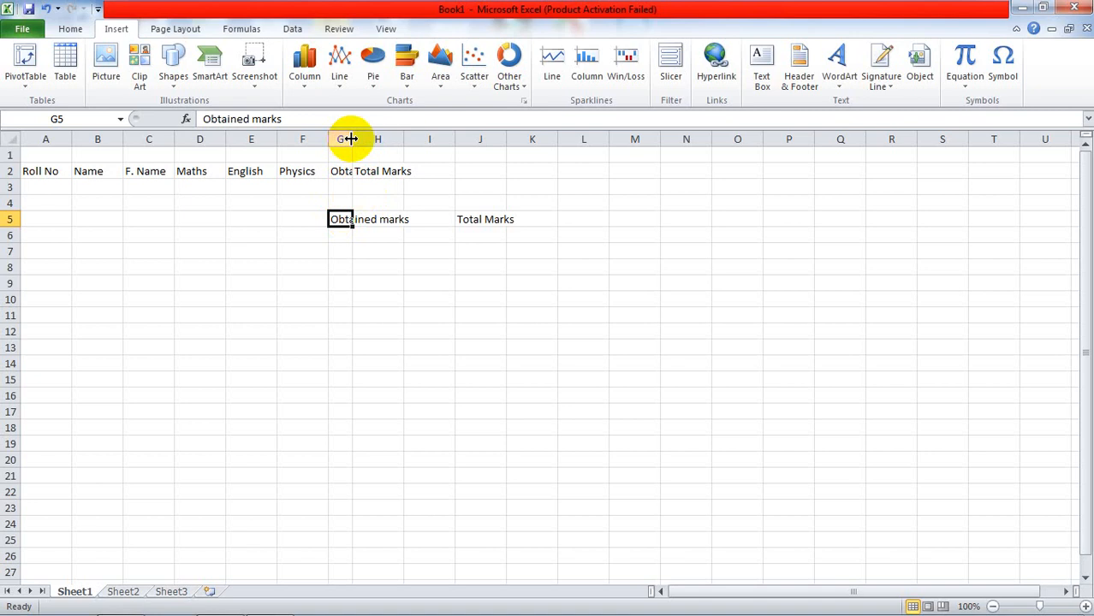
{"action": "left_click_drag", "start_coordinate": [351, 139], "coordinate": [434, 183]}
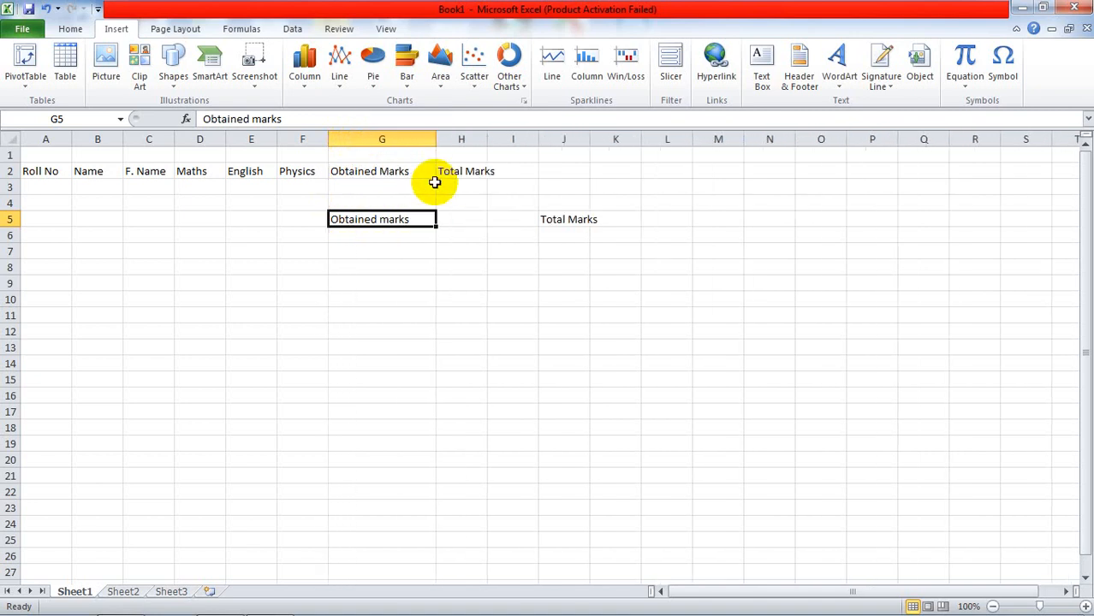
{"action": "left_click_drag", "start_coordinate": [435, 140], "coordinate": [365, 116]}
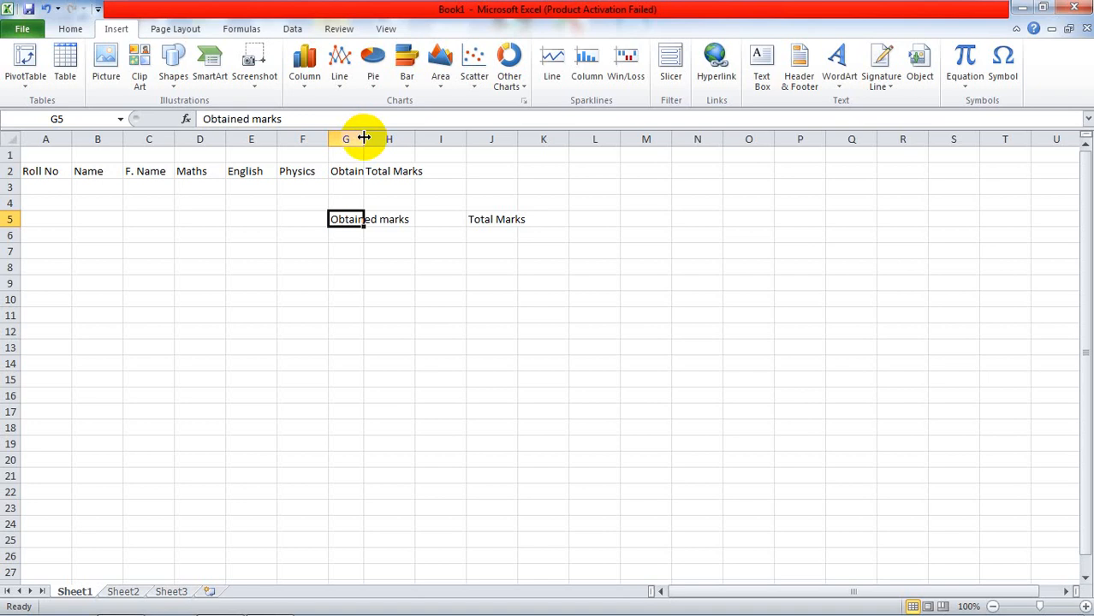
{"action": "left_click_drag", "start_coordinate": [364, 137], "coordinate": [427, 153]}
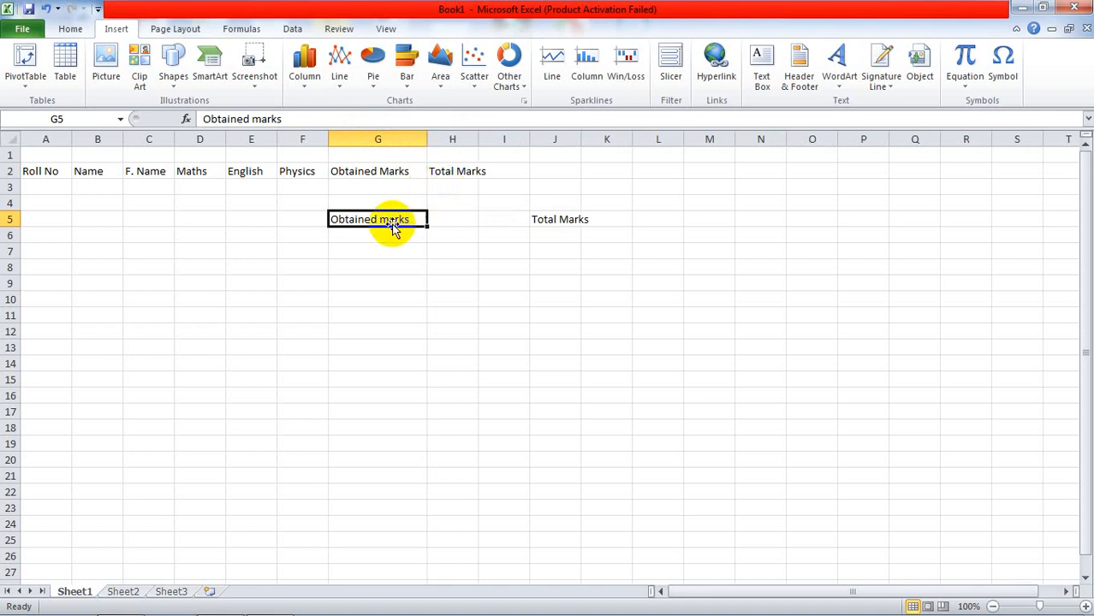
{"action": "left_click", "coordinate": [464, 221]}
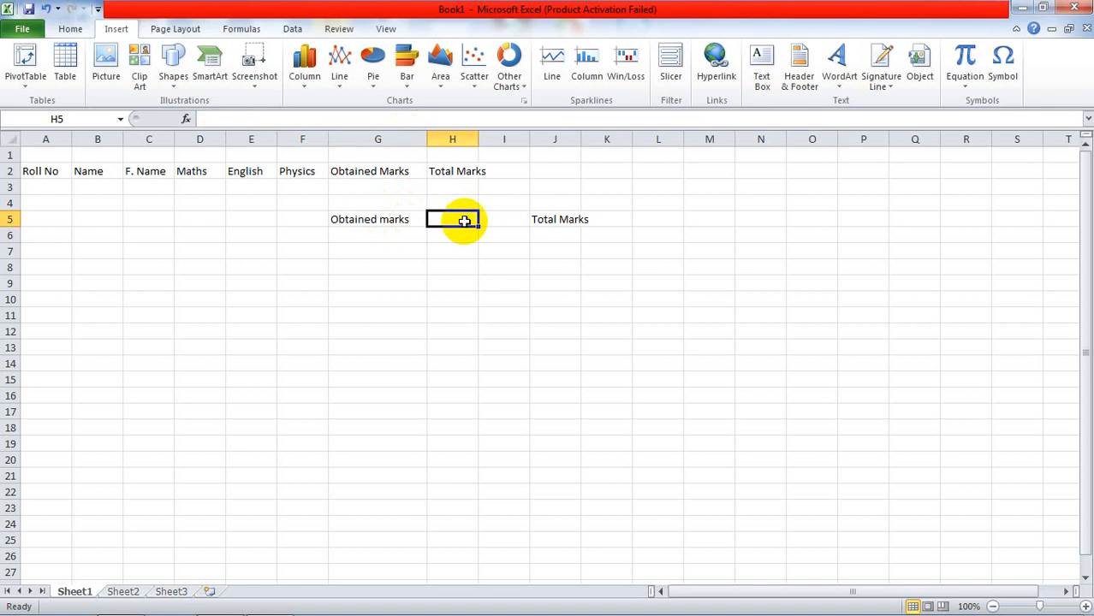
{"action": "left_click", "coordinate": [509, 220]}
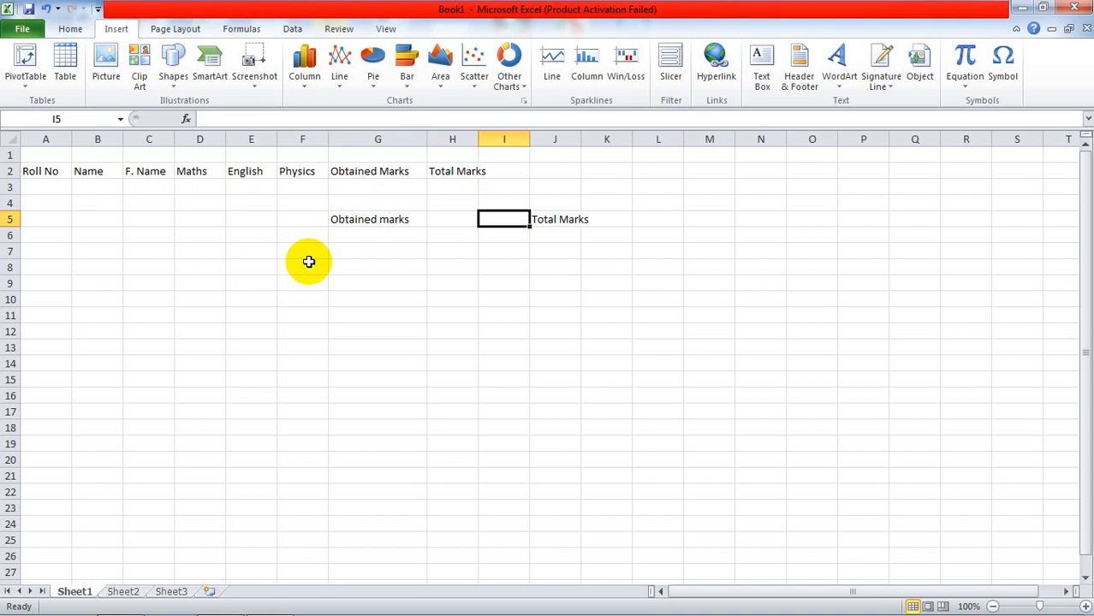
- Enter the marks 80, 70 and 95 in cells D5, E5 and F5, and clear the Obtained marks text from G5
{"action": "left_click", "coordinate": [203, 219]}
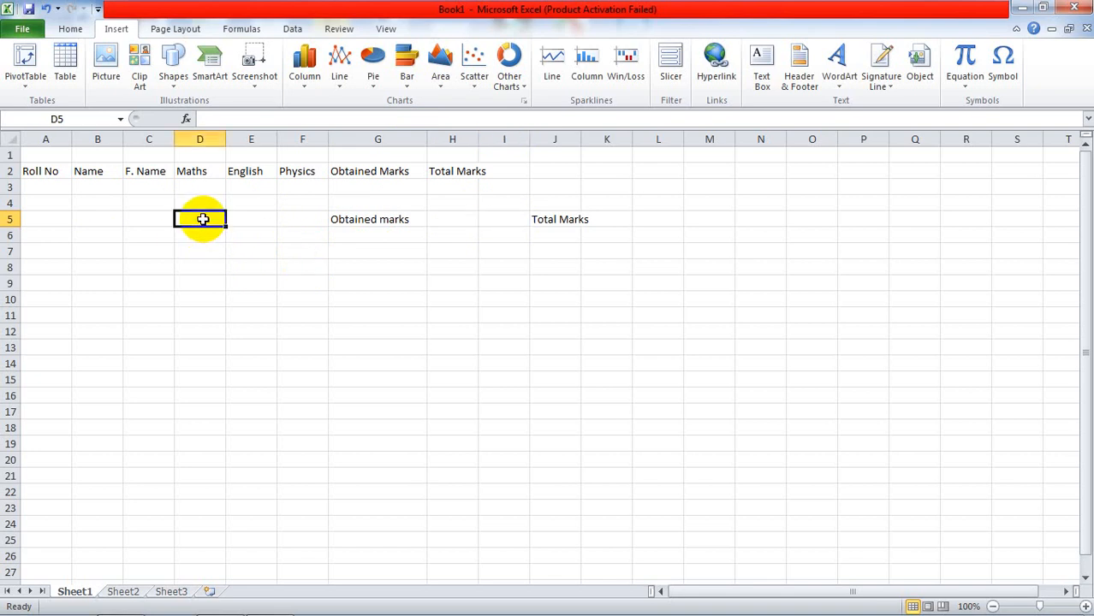
{"action": "type", "text": "80"}
{"action": "key", "text": "Tab"}
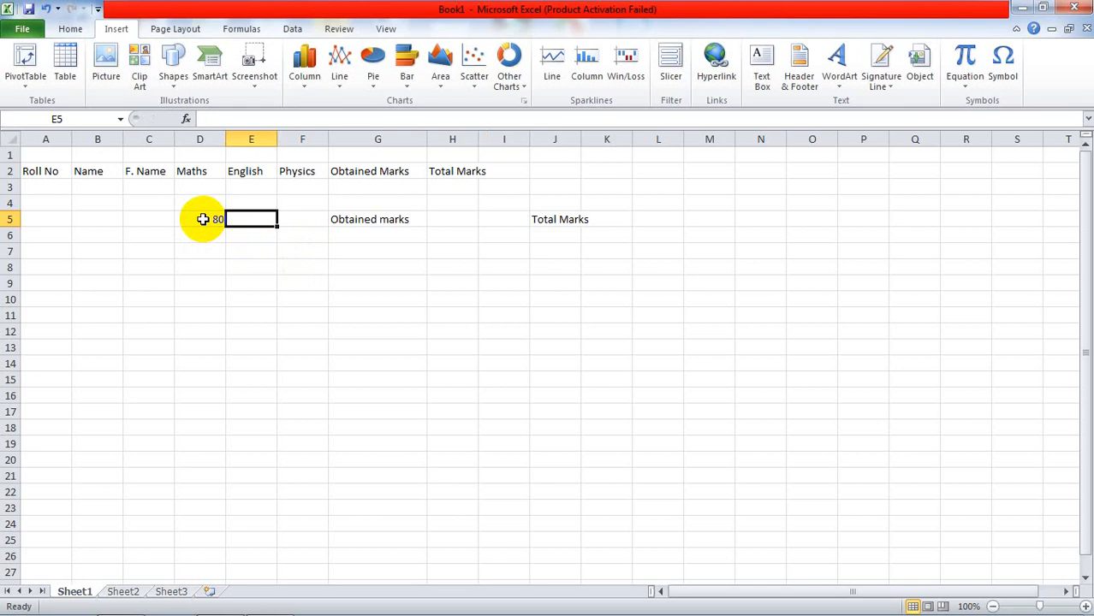
{"action": "type", "text": "70"}
{"action": "key", "text": "Tab"}
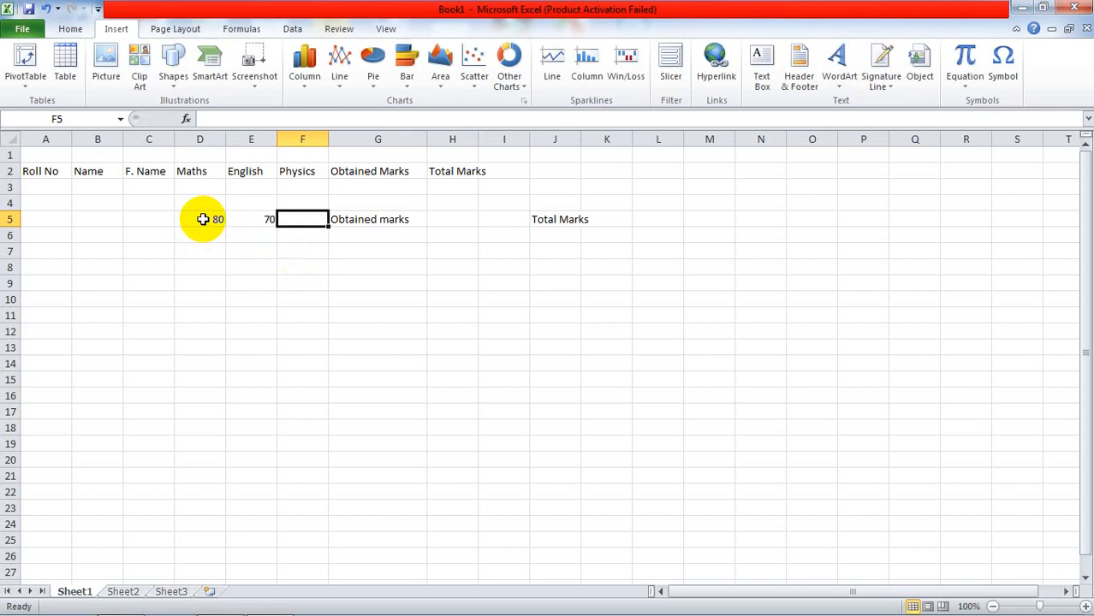
{"action": "type", "text": "95"}
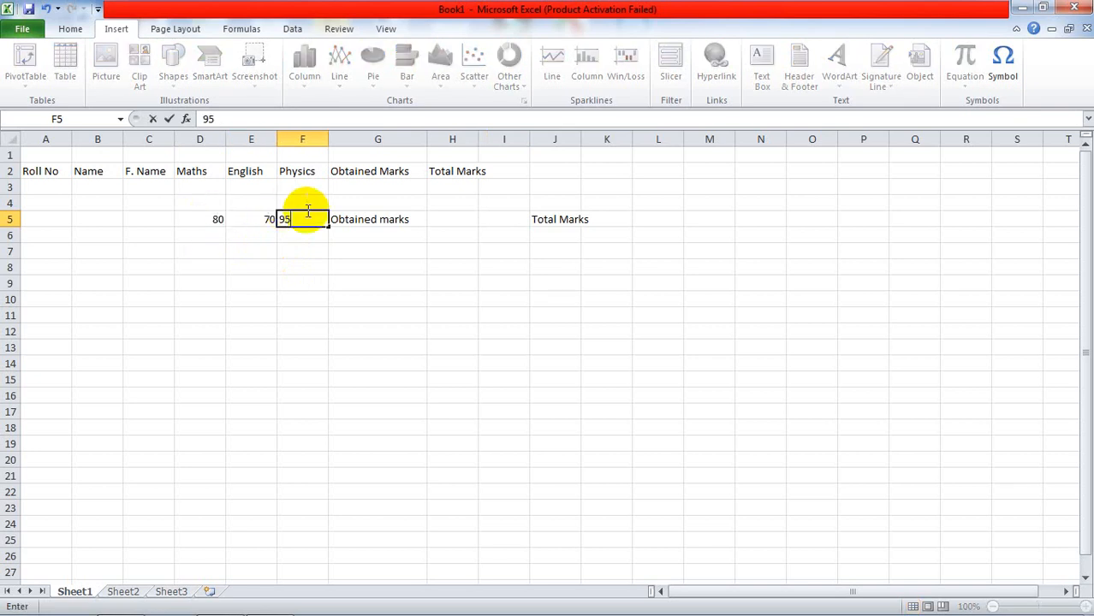
{"action": "left_click", "coordinate": [364, 221]}
{"action": "key", "text": "Delete"}
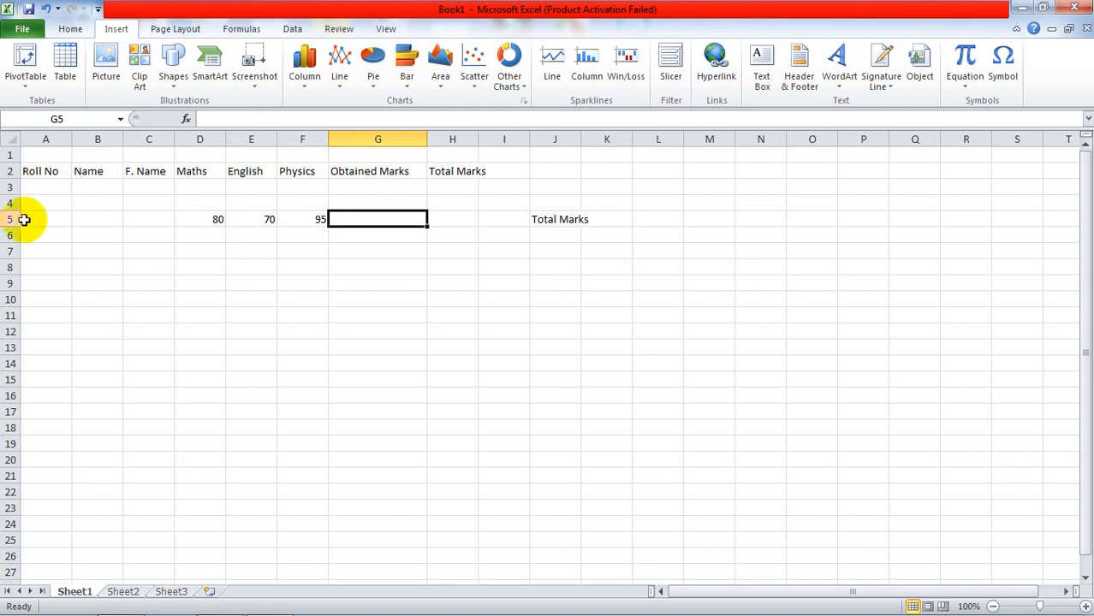
- Increase the height of row 5 to about five times a normal row and select cell G5
{"action": "left_click_drag", "start_coordinate": [9, 224], "coordinate": [12, 285]}
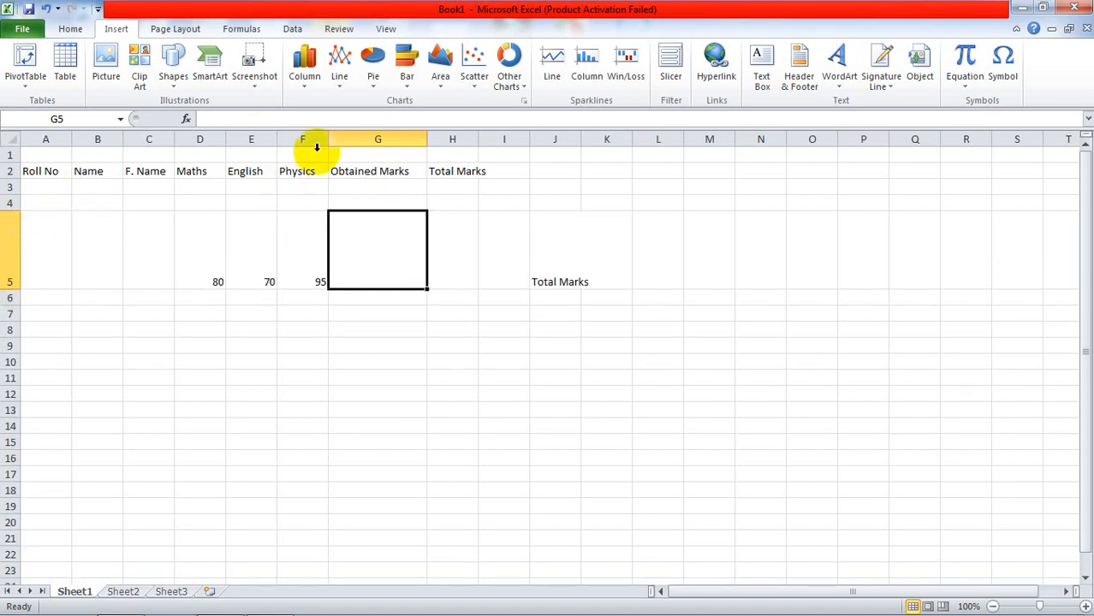
{"action": "left_click", "coordinate": [349, 135]}
{"action": "left_click", "coordinate": [377, 282]}
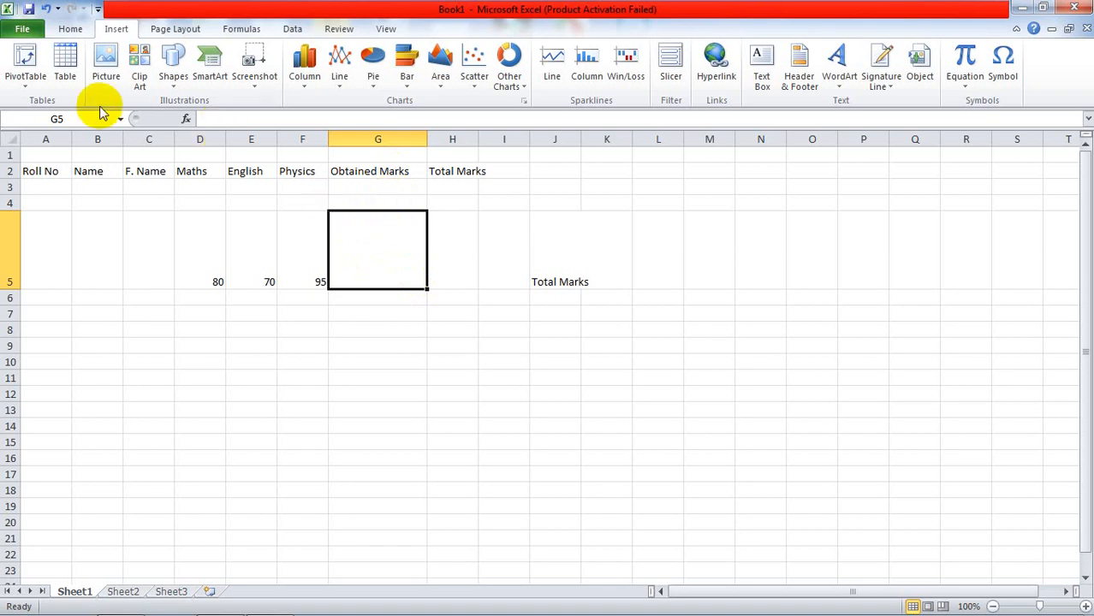
- Narrow column G to less than the width of its Obtained Marks heading and wrap the text in G2
{"action": "left_click", "coordinate": [362, 171]}
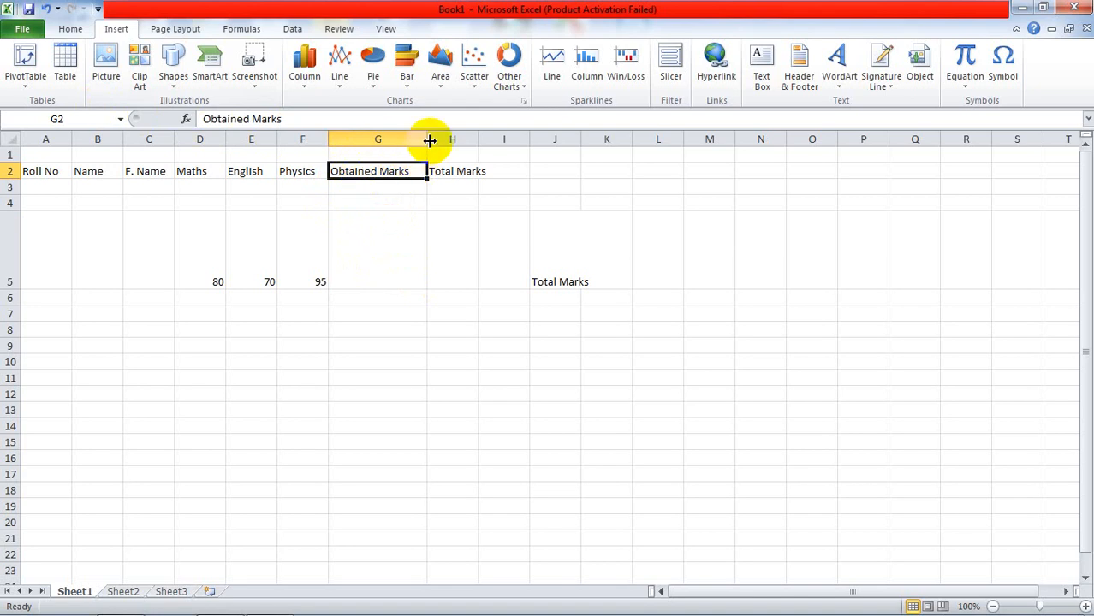
{"action": "left_click_drag", "start_coordinate": [428, 139], "coordinate": [392, 134]}
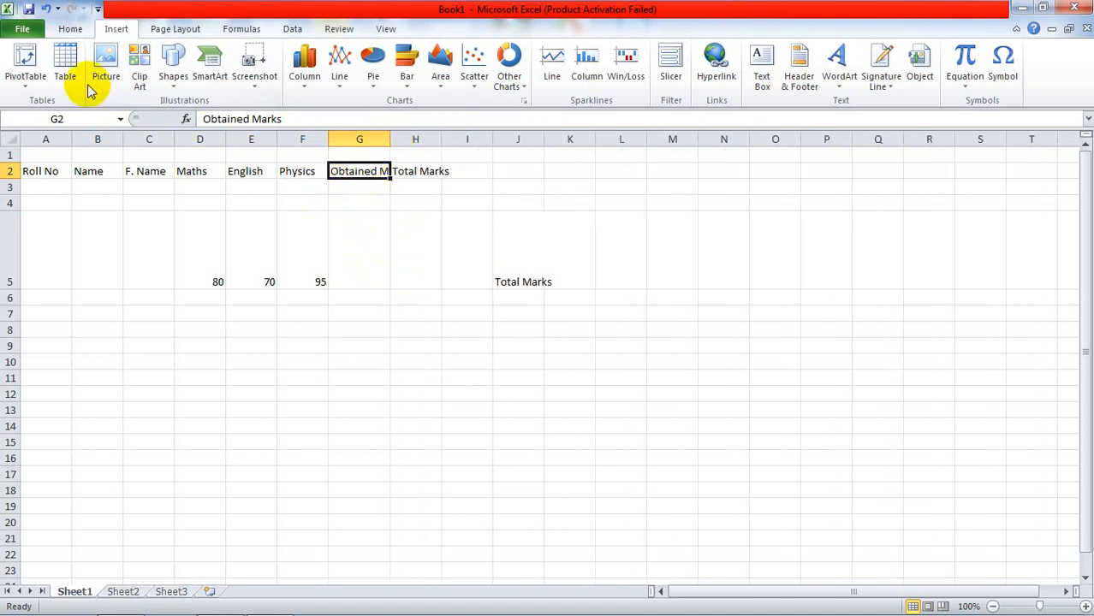
{"action": "left_click", "coordinate": [68, 34]}
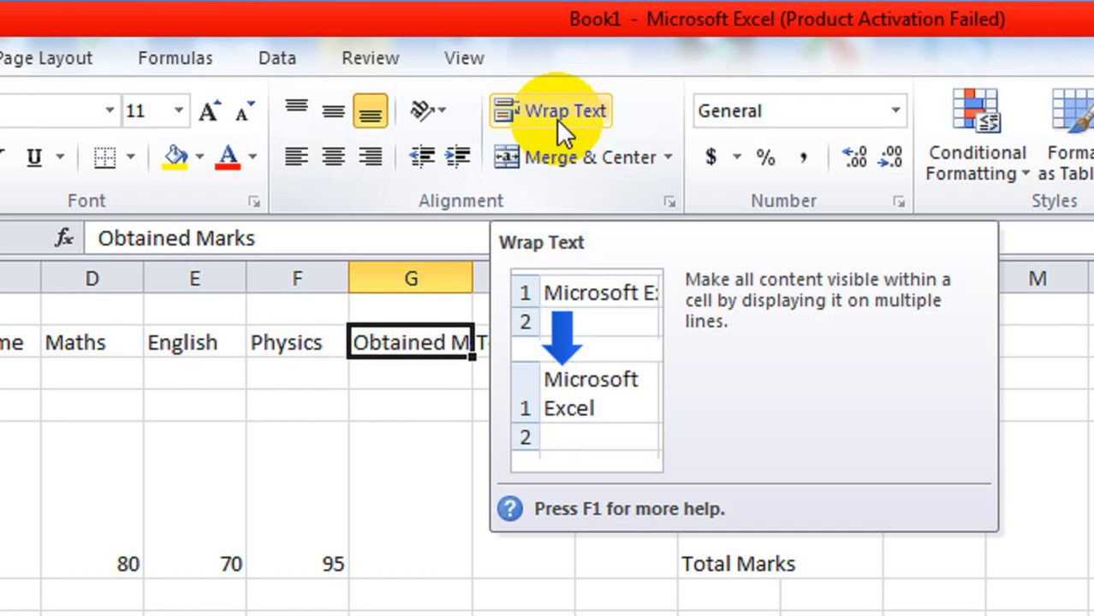
{"action": "left_click", "coordinate": [556, 119]}
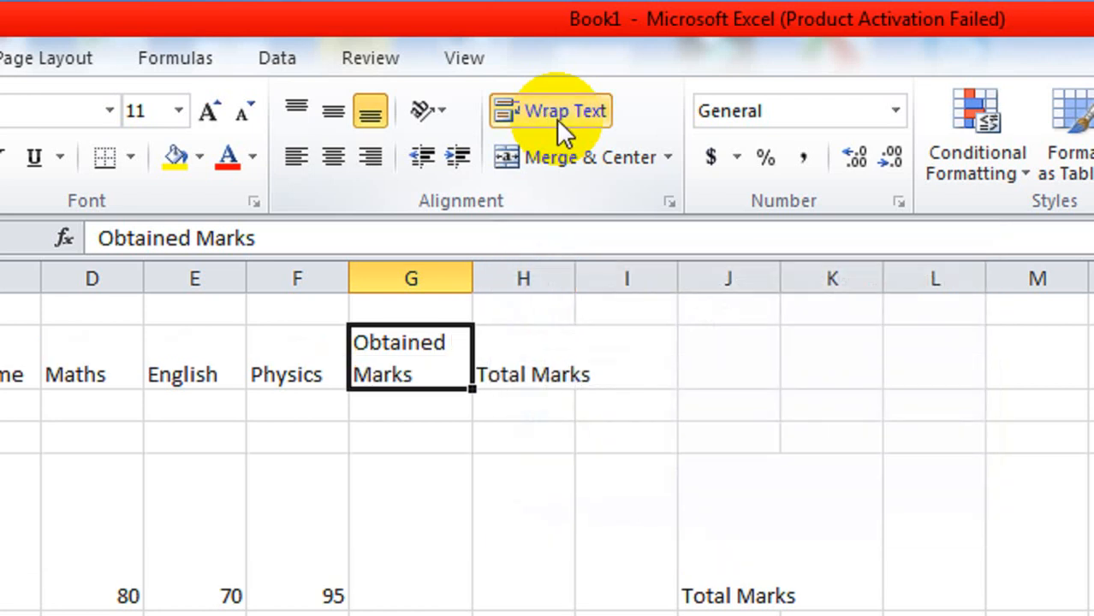
- Switch text wrapping for the Obtained Marks heading in G2 off and on again to compare both displays
{"action": "left_click", "coordinate": [557, 119]}
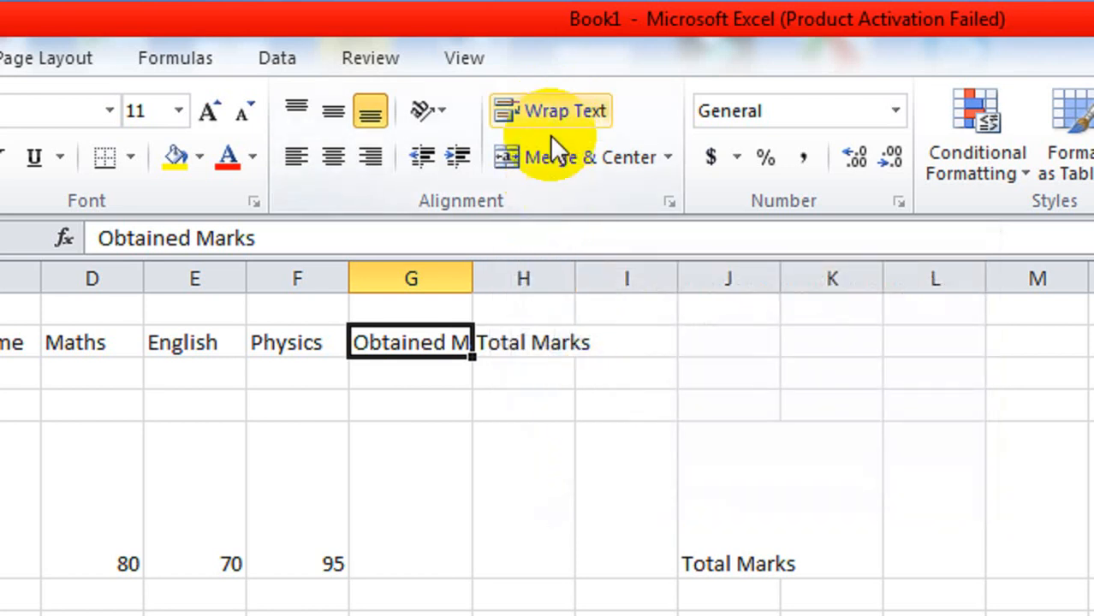
{"action": "left_click", "coordinate": [552, 116]}
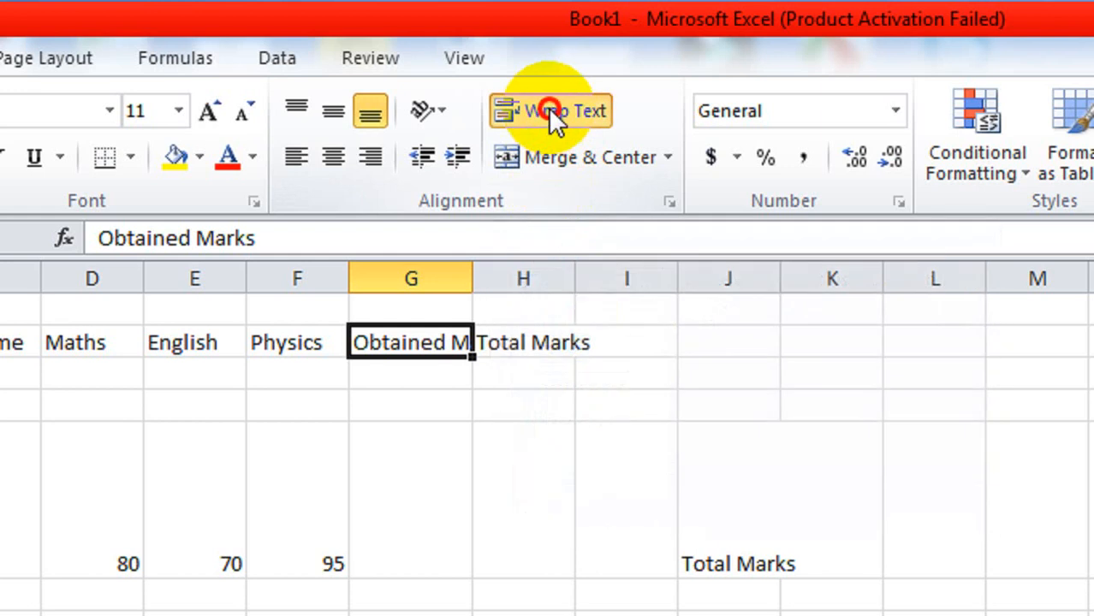
{"action": "left_click", "coordinate": [554, 122]}
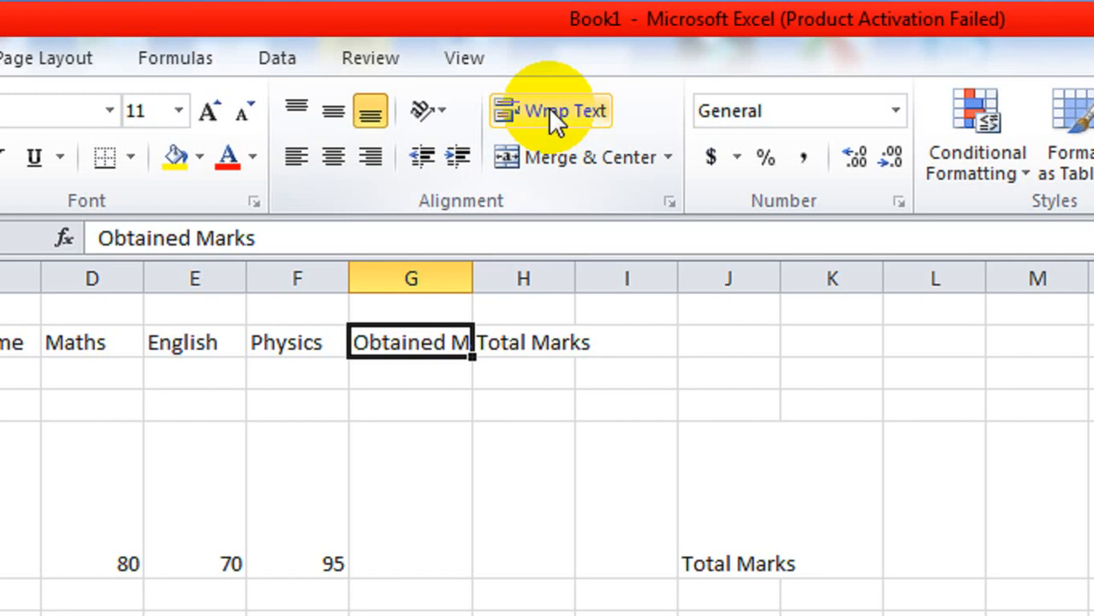
{"action": "left_click", "coordinate": [555, 122]}
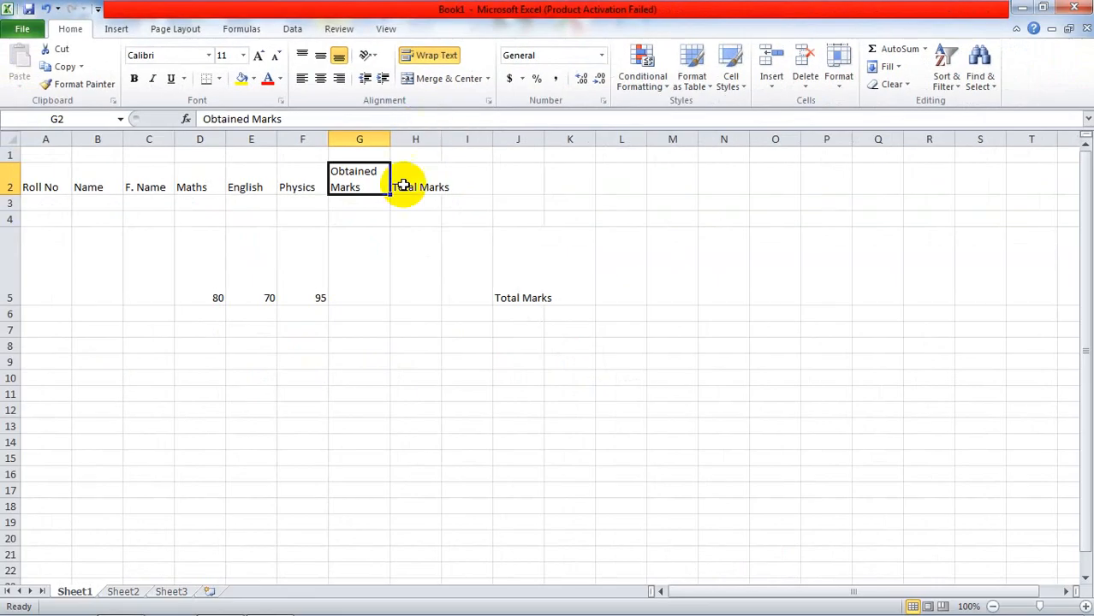
- Widen column G slightly around the wrapped Obtained Marks heading and roughly double the height of heading row 2
{"action": "left_click", "coordinate": [367, 216]}
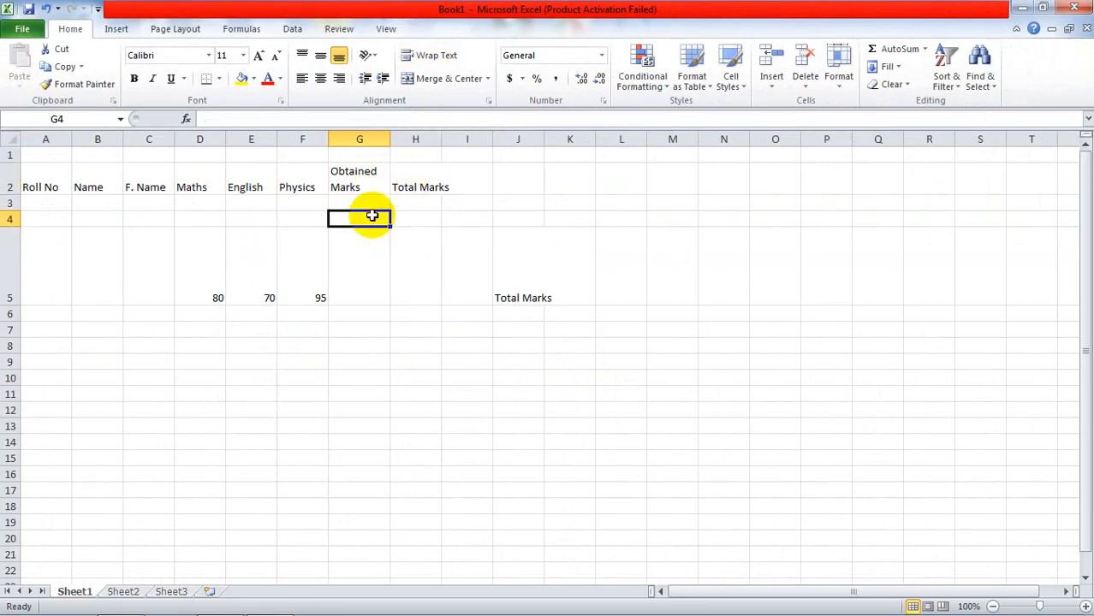
{"action": "left_click", "coordinate": [366, 177]}
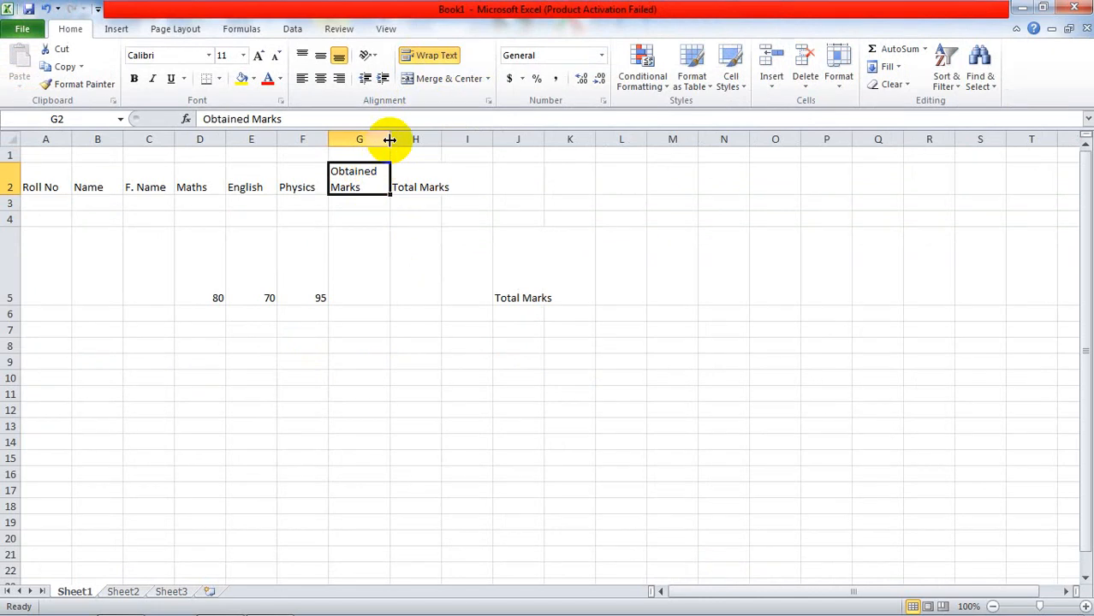
{"action": "mouse_move", "coordinate": [390, 139]}
{"action": "left_mouse_down"}
{"action": "mouse_move", "coordinate": [427, 138]}
{"action": "mouse_move", "coordinate": [404, 141]}
{"action": "left_mouse_up"}
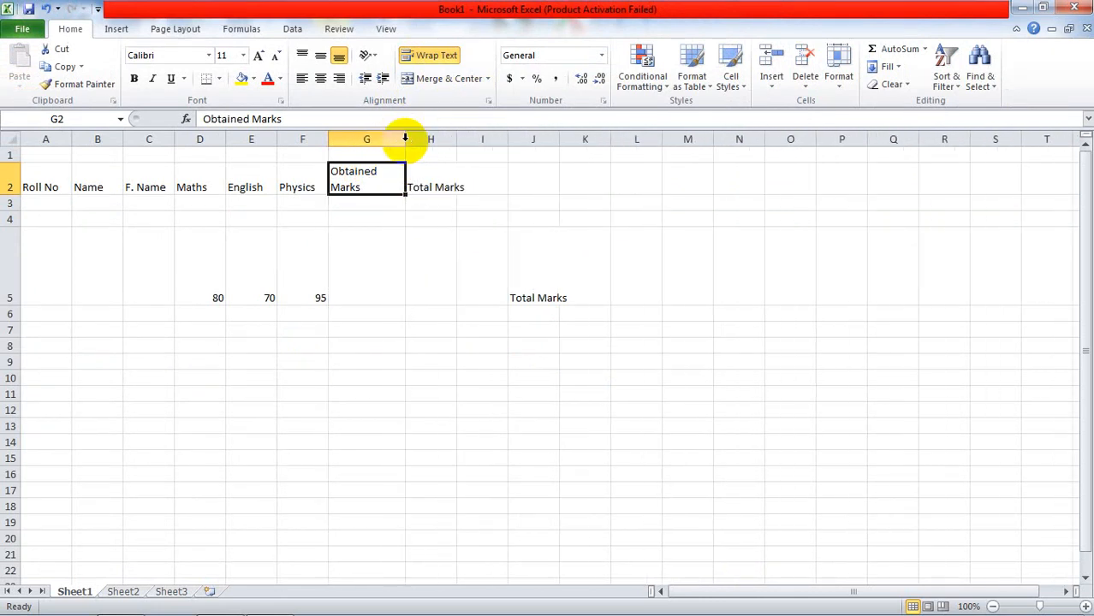
{"action": "left_click_drag", "start_coordinate": [9, 194], "coordinate": [8, 229]}
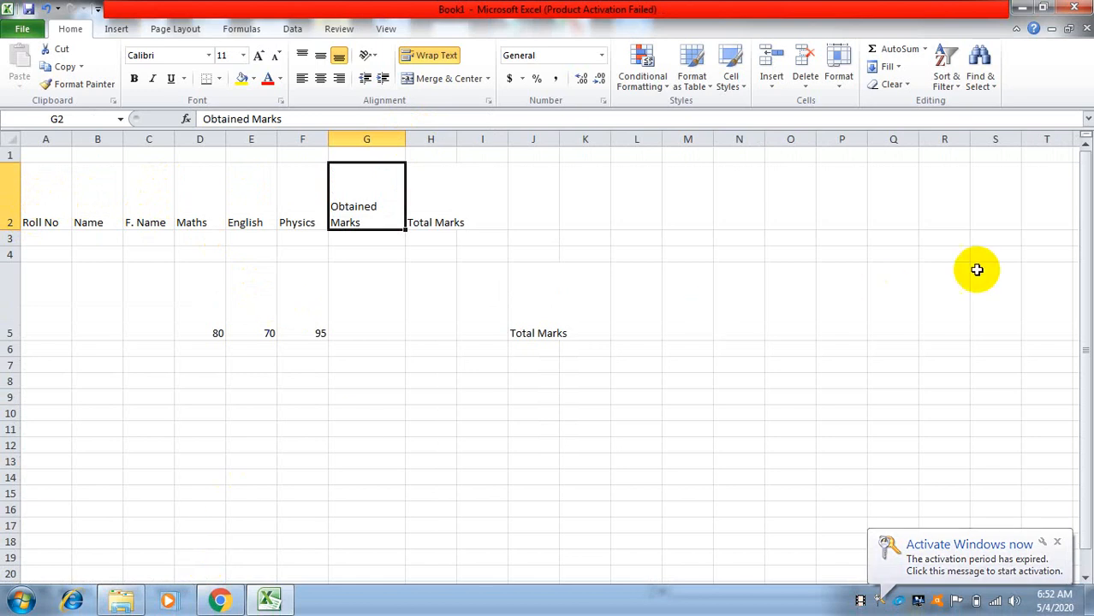
{"action": "left_click_drag", "start_coordinate": [1080, 338], "coordinate": [1087, 403]}
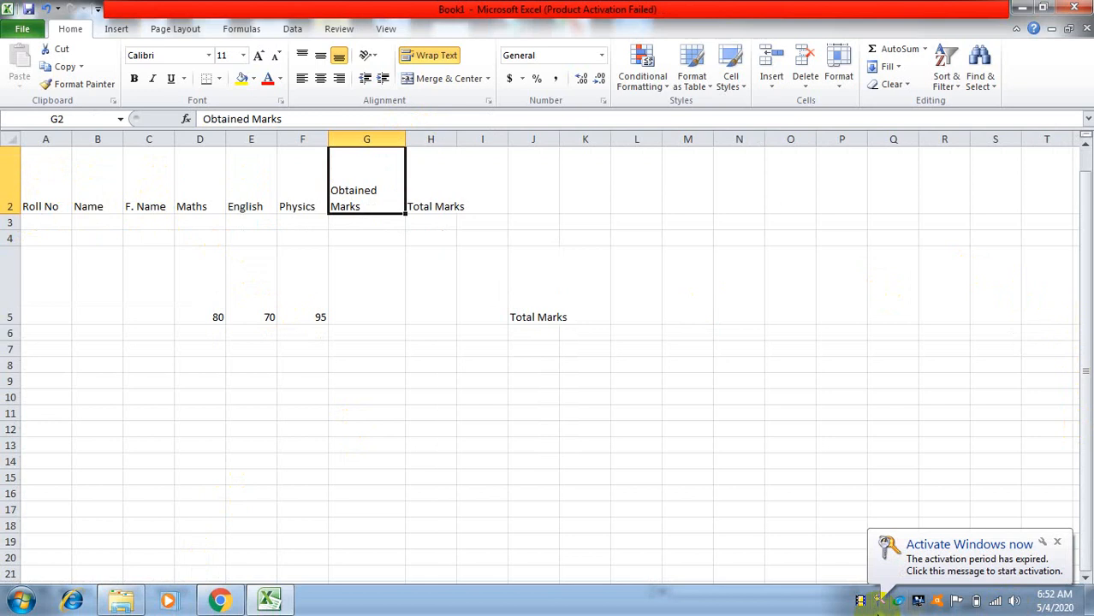
{"action": "key", "text": "Down"}
{"action": "key", "text": "Down"}
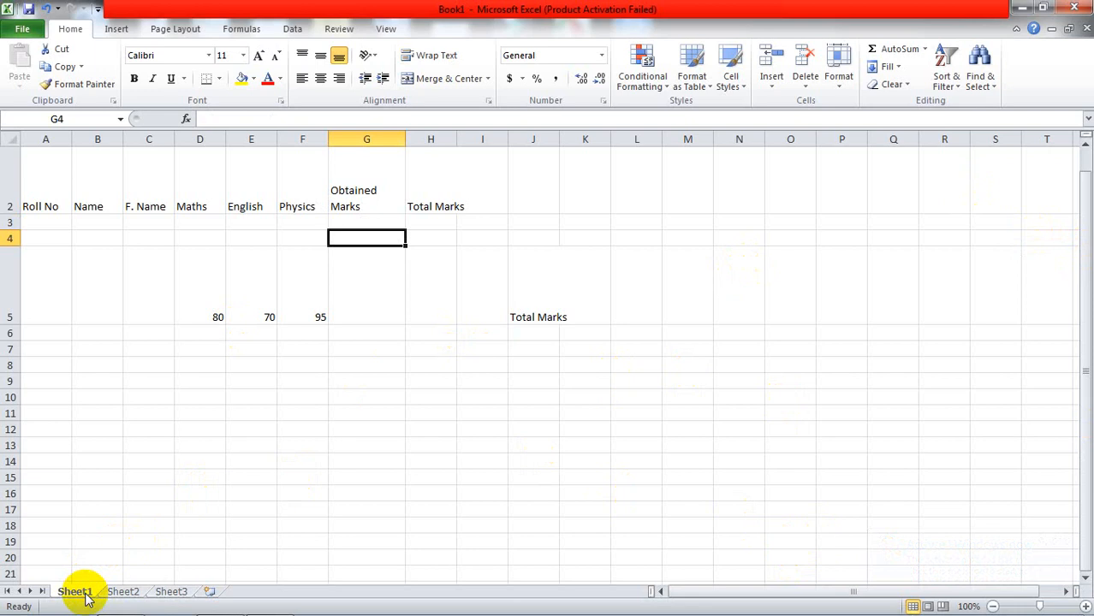
- Browse the three existing worksheets and add two blank worksheets after Sheet3
{"action": "left_click", "coordinate": [119, 593]}
{"action": "left_click", "coordinate": [161, 592]}
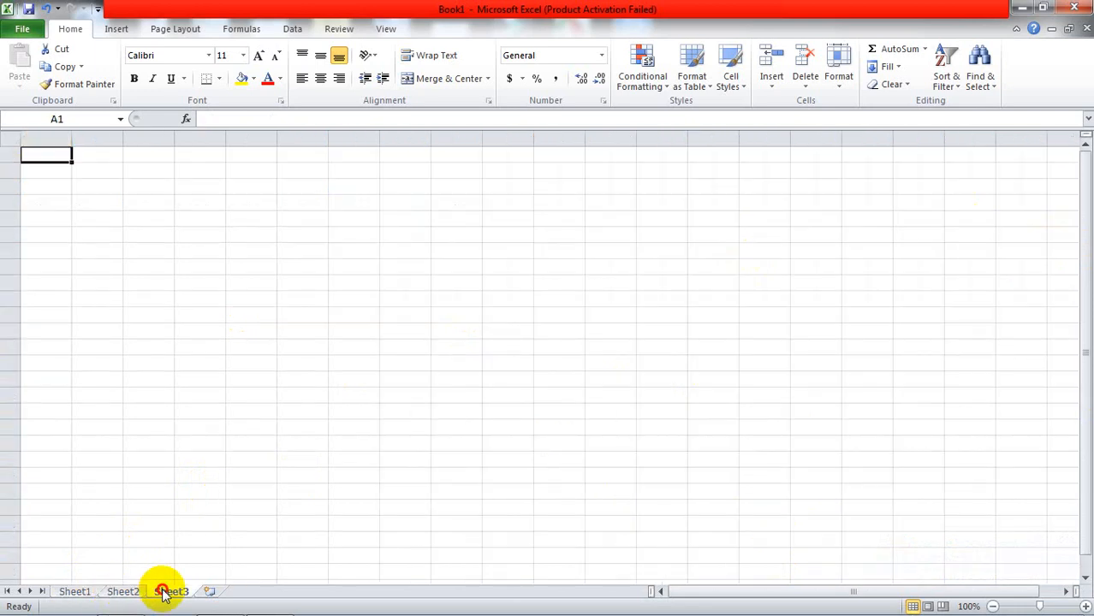
{"action": "left_click", "coordinate": [111, 592]}
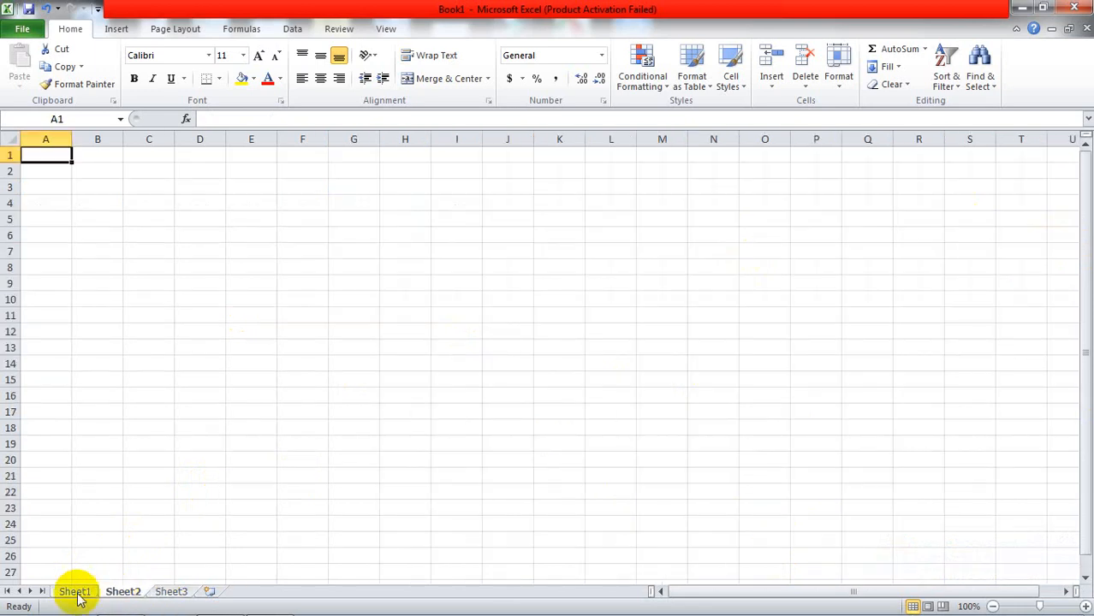
{"action": "left_click", "coordinate": [74, 593]}
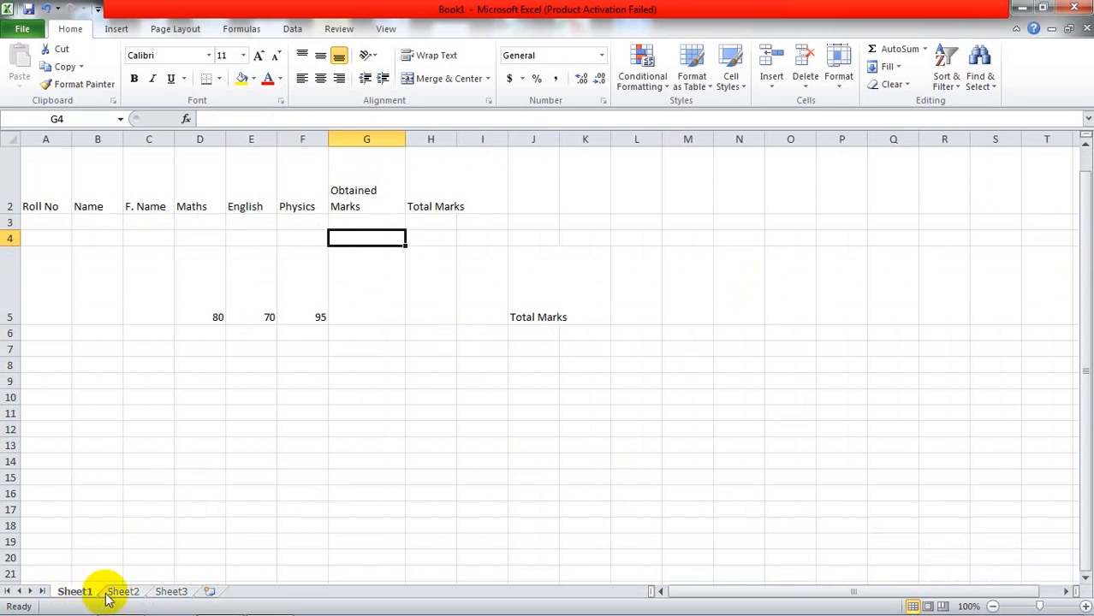
{"action": "left_click", "coordinate": [209, 592]}
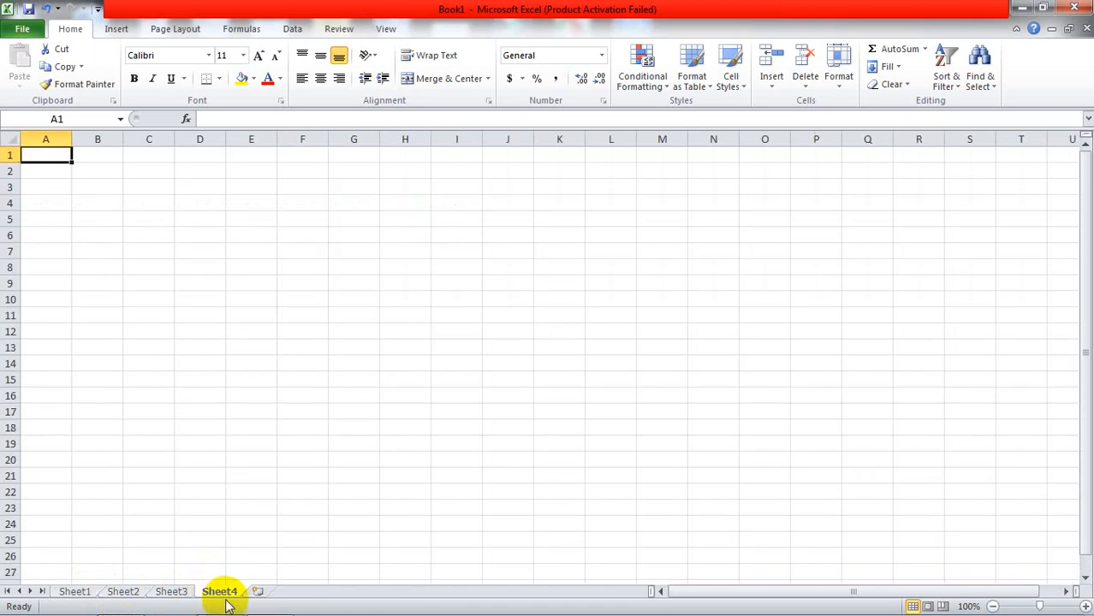
{"action": "left_click", "coordinate": [258, 591]}
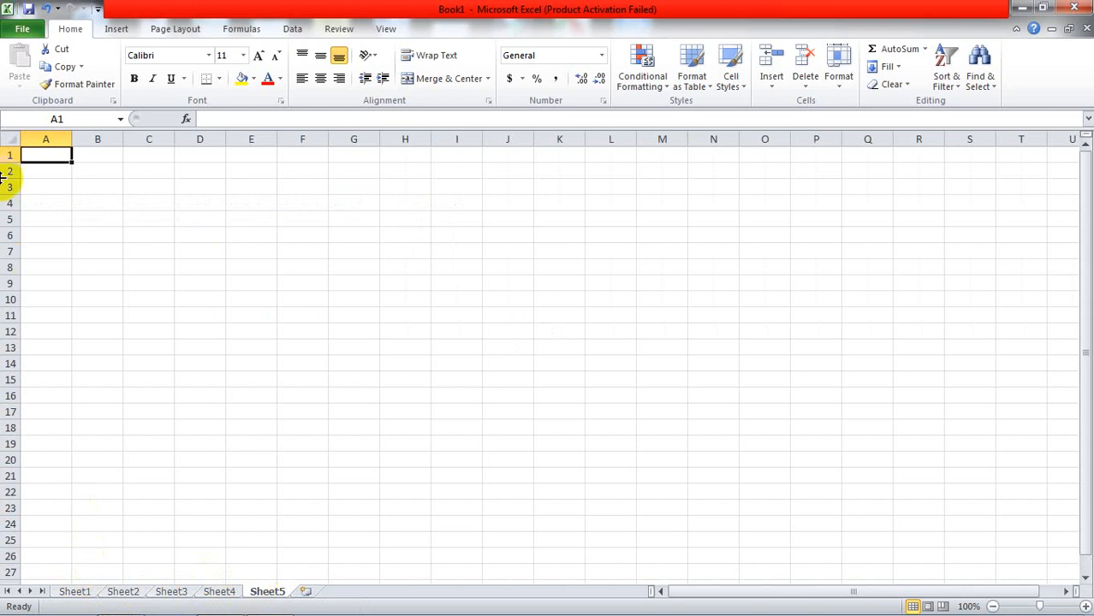
- View the available templates for creating a new workbook and return to the worksheet without creating one
{"action": "left_click", "coordinate": [19, 31]}
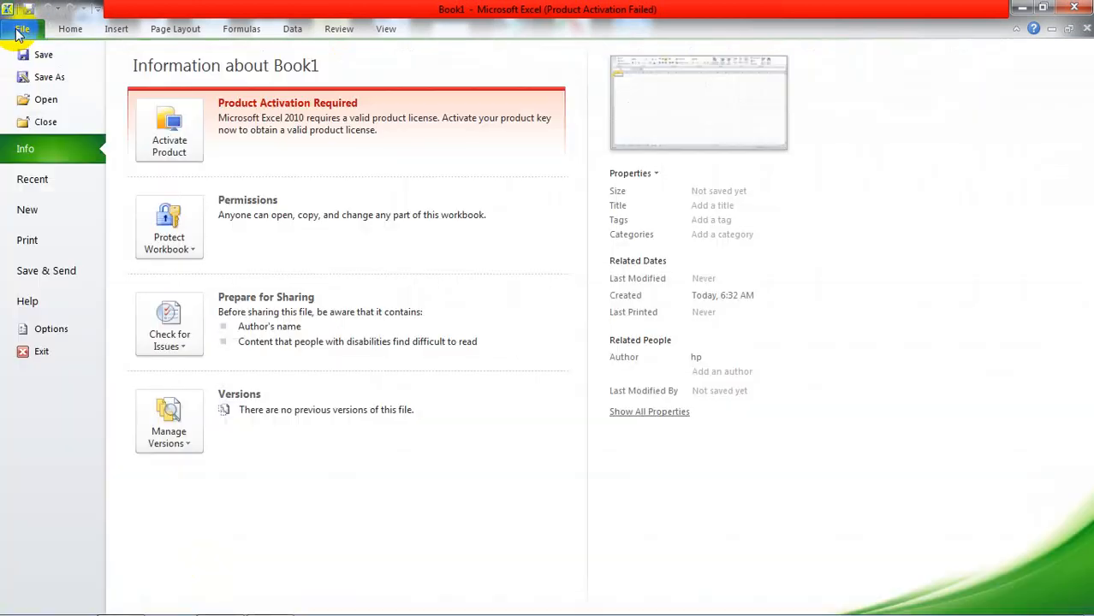
{"action": "left_click", "coordinate": [34, 222]}
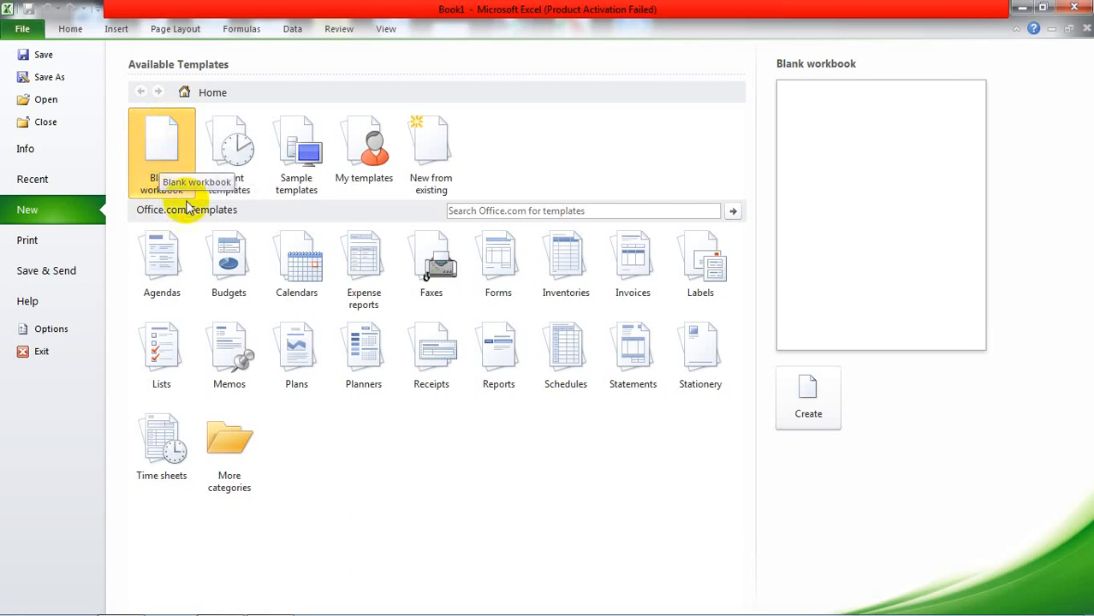
{"action": "left_click", "coordinate": [35, 35]}
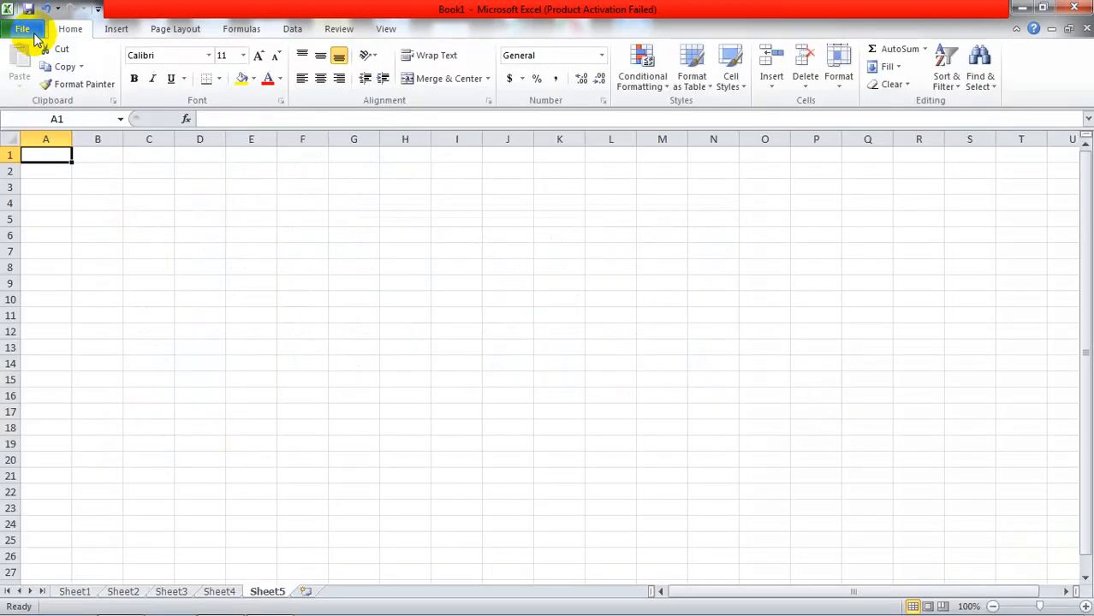
- Rename Sheet1 as REsult and Sheet2 as ATtendance, finishing with Sheet3 displayed
{"action": "double_click", "coordinate": [76, 592]}
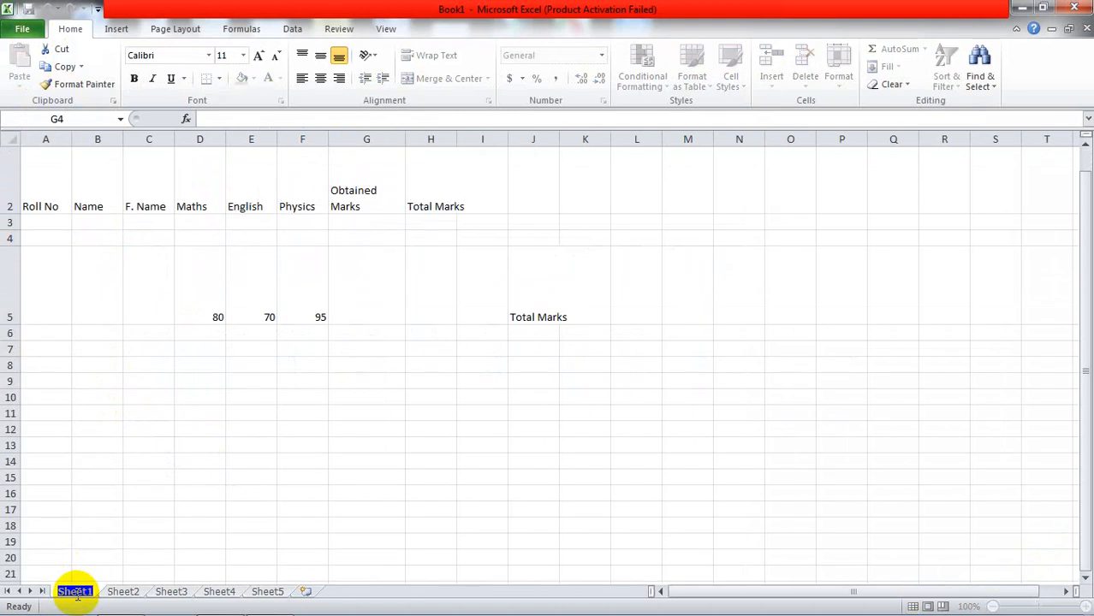
{"action": "type", "text": "REsult"}
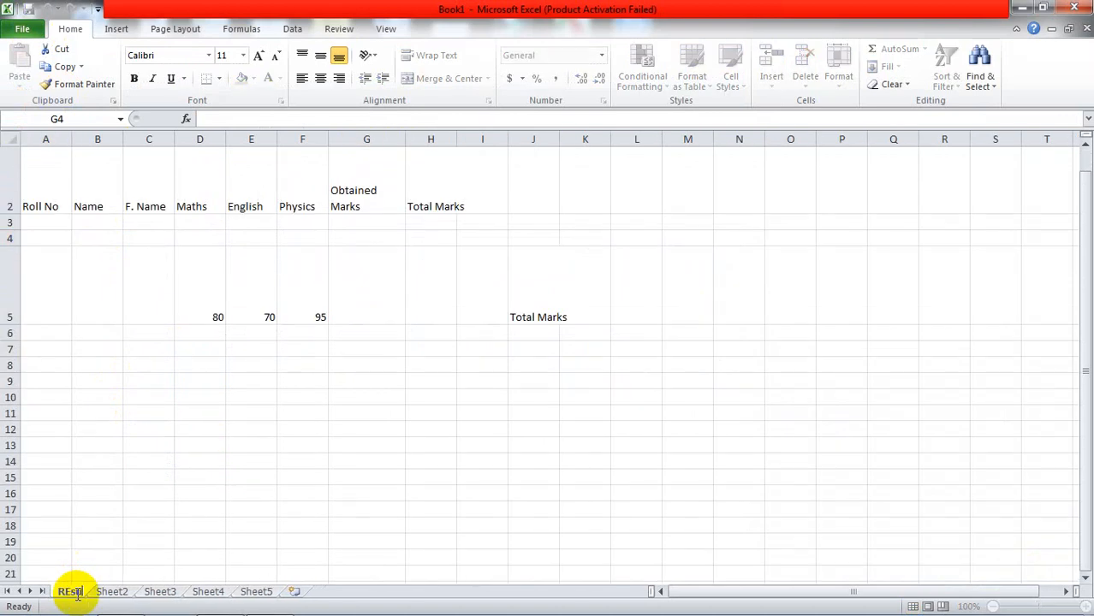
{"action": "key", "text": "Return"}
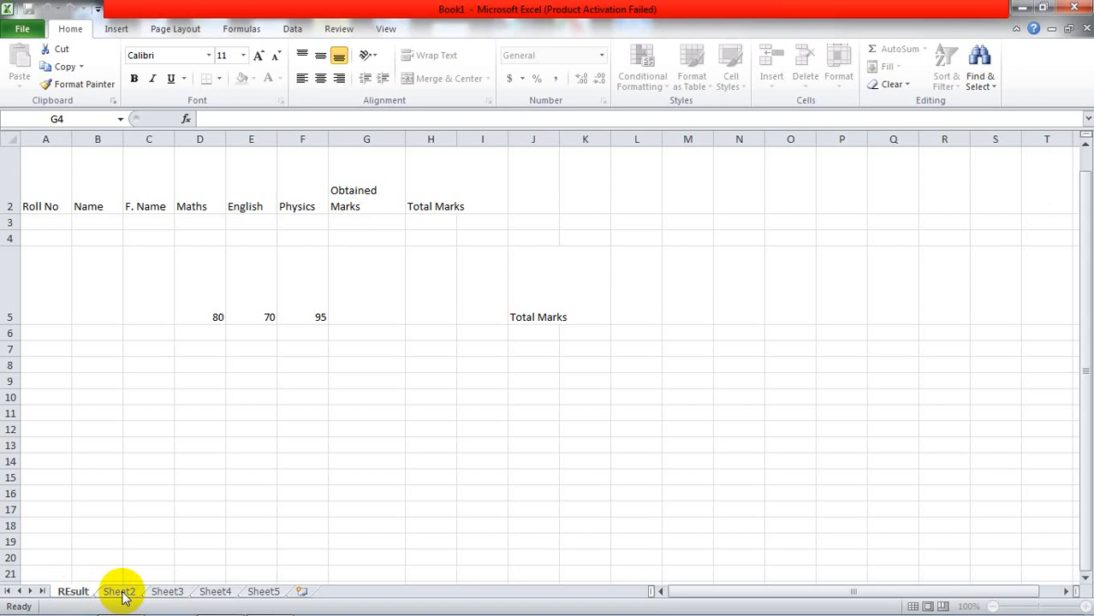
{"action": "double_click", "coordinate": [119, 591]}
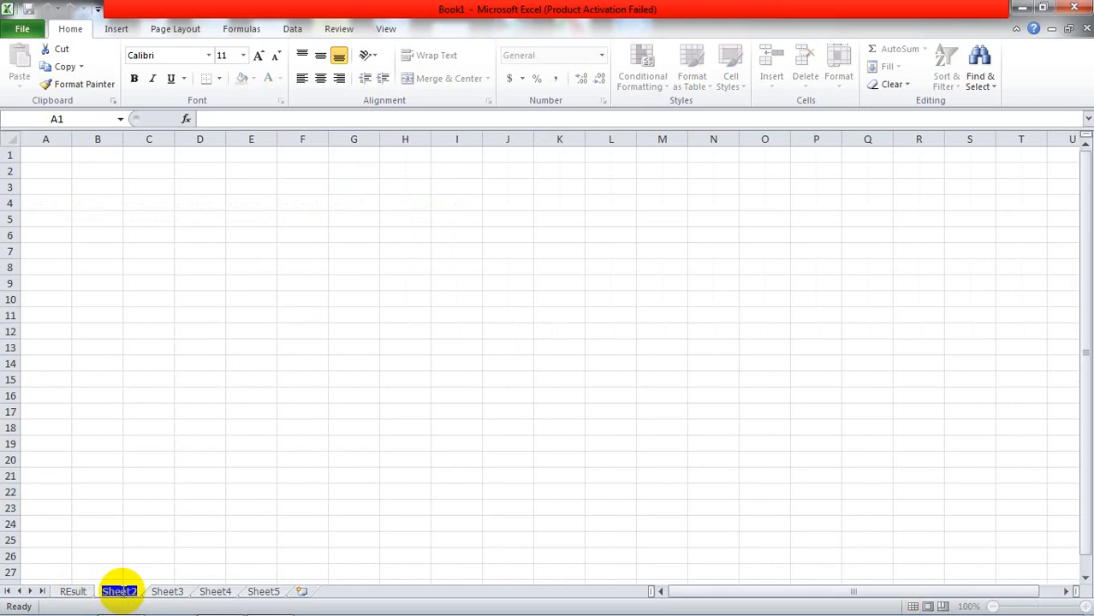
{"action": "type", "text": "ATten"}
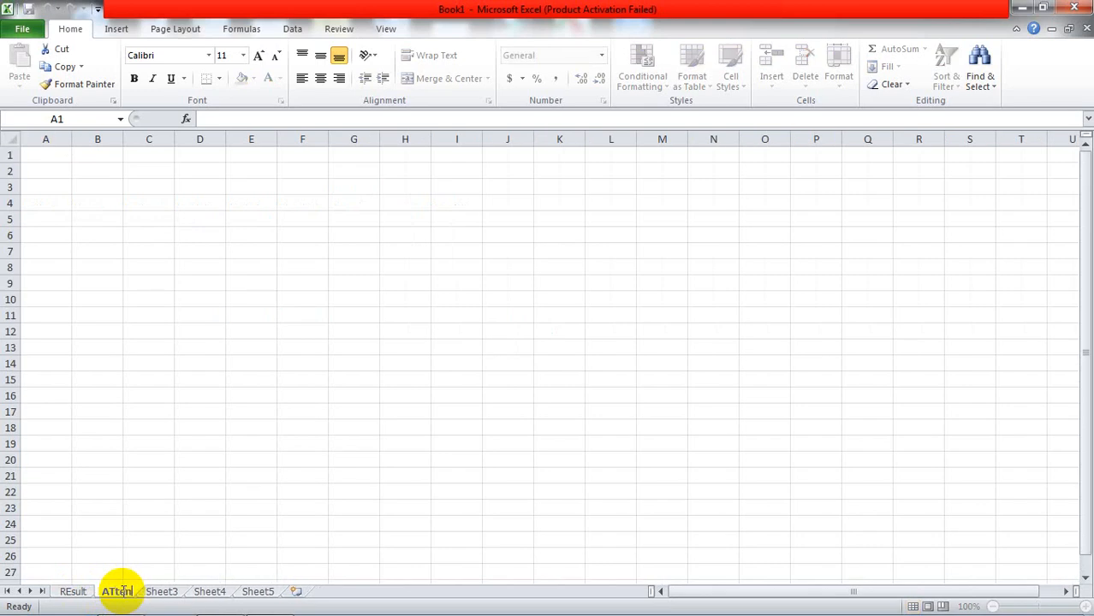
{"action": "type", "text": "dance"}
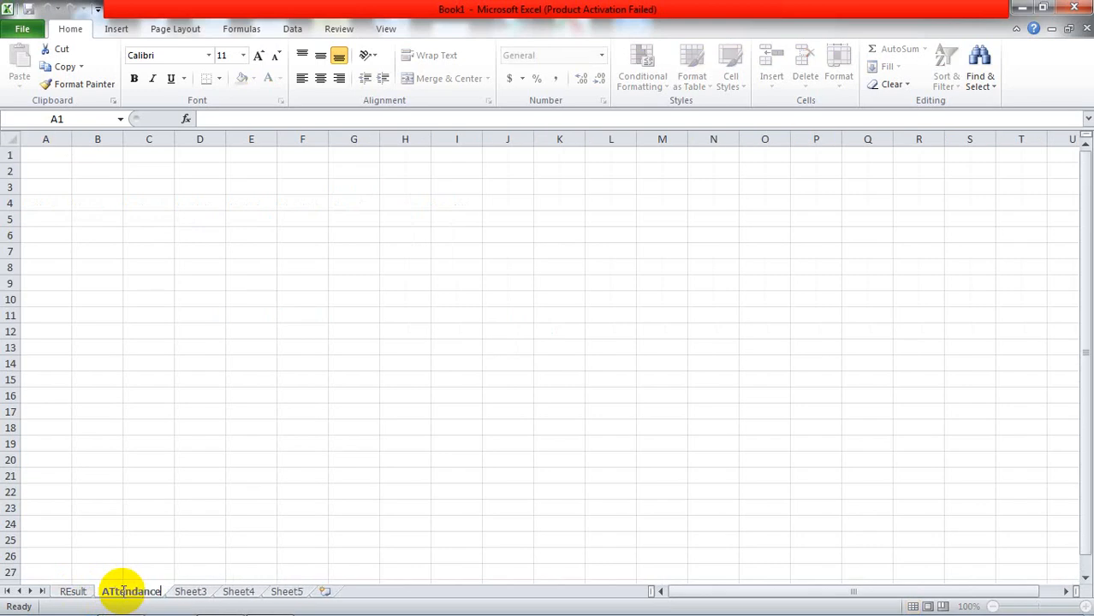
{"action": "left_click", "coordinate": [181, 595]}
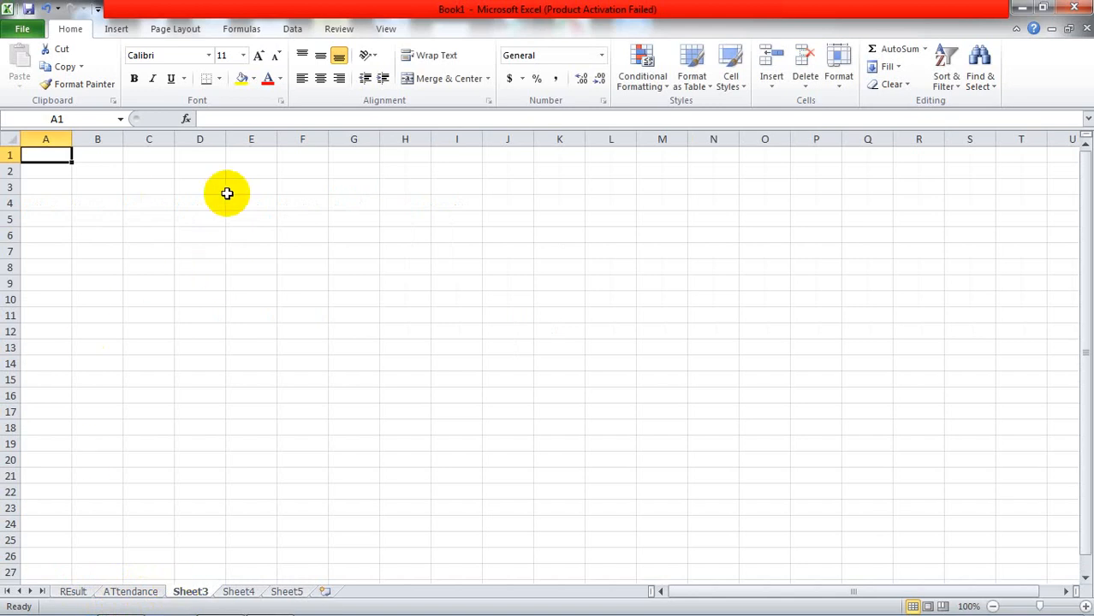